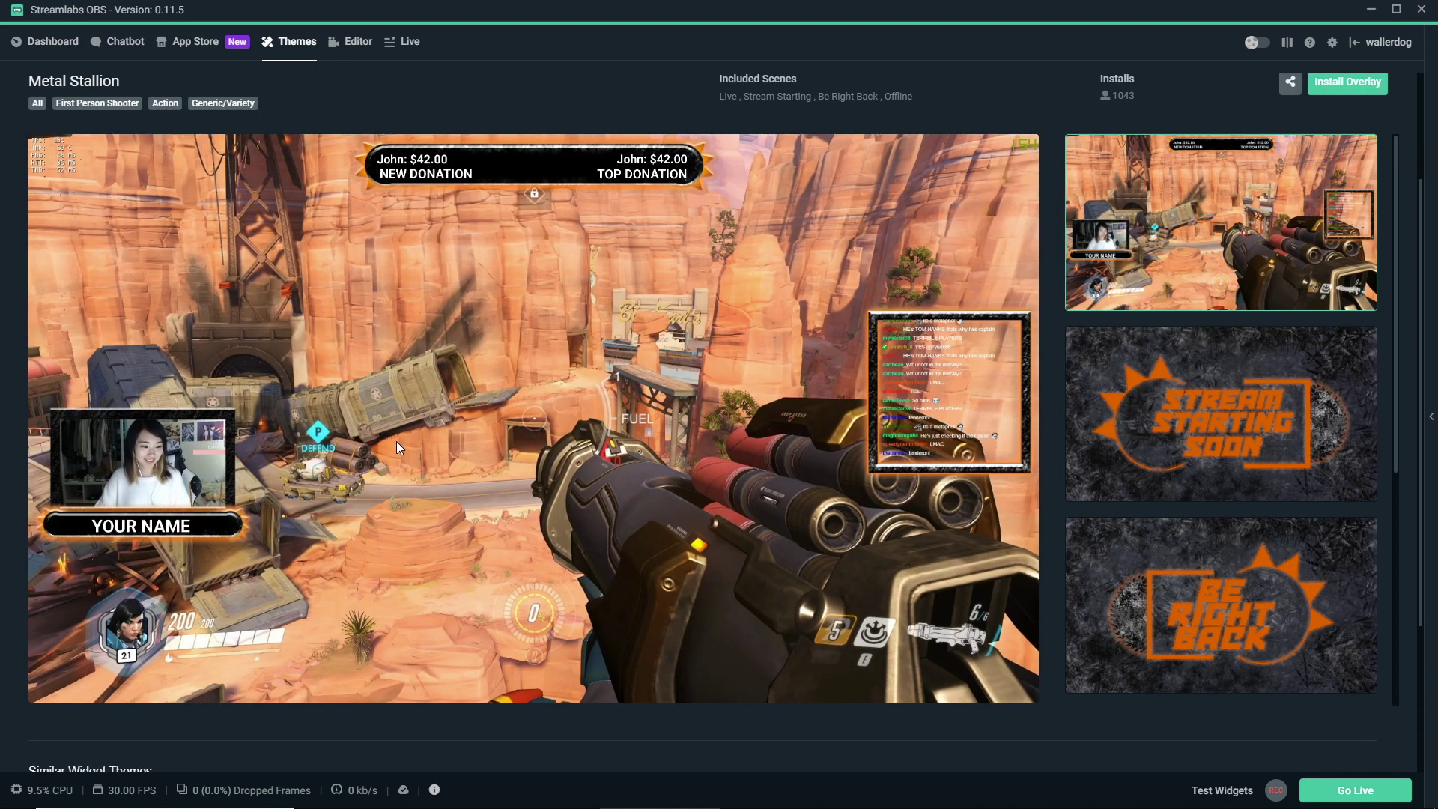
# Set the Mic/Aux input's device to Microphone (Yeti Stereo Microphone) and confirm
pyautogui.click(1349, 88)
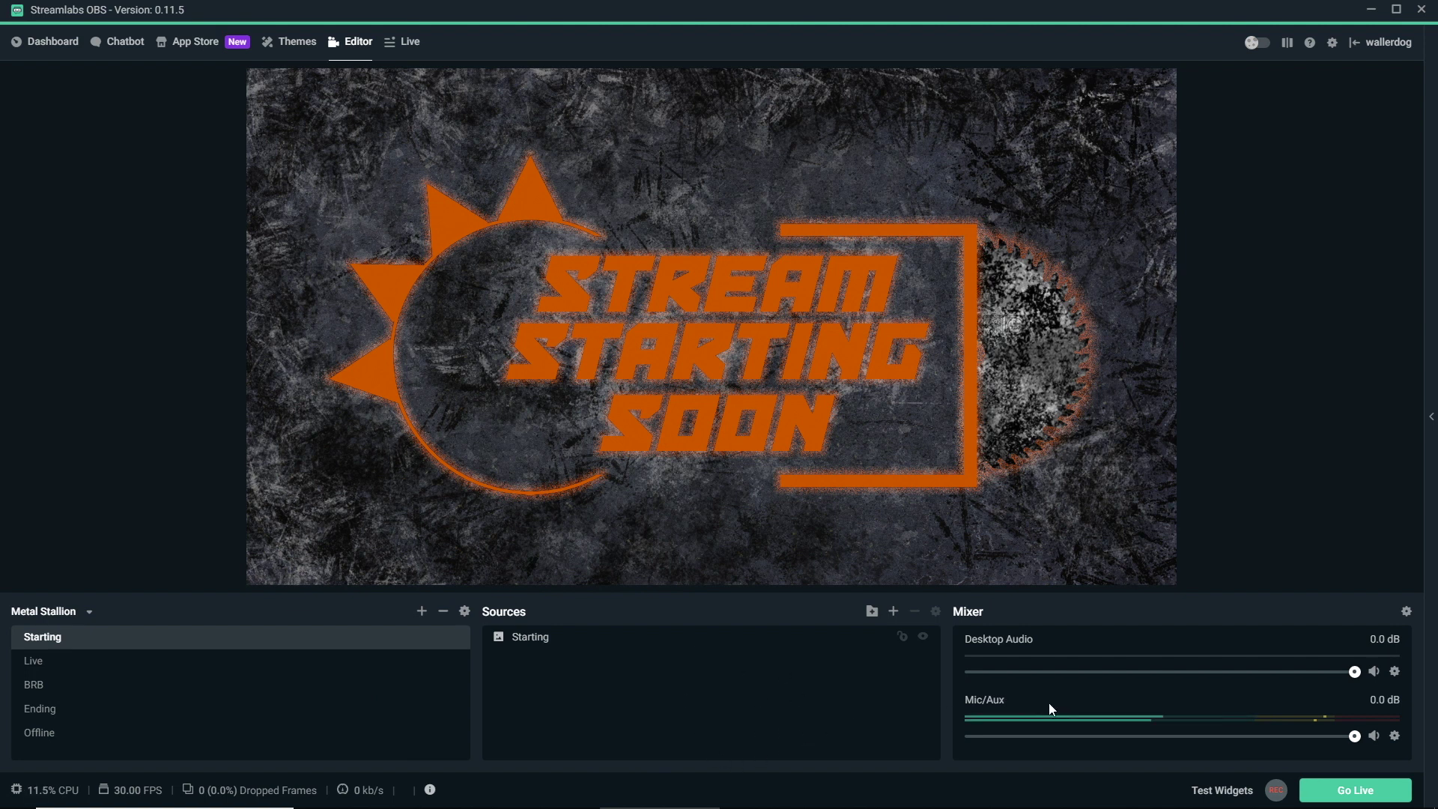
pyautogui.click(1395, 738)
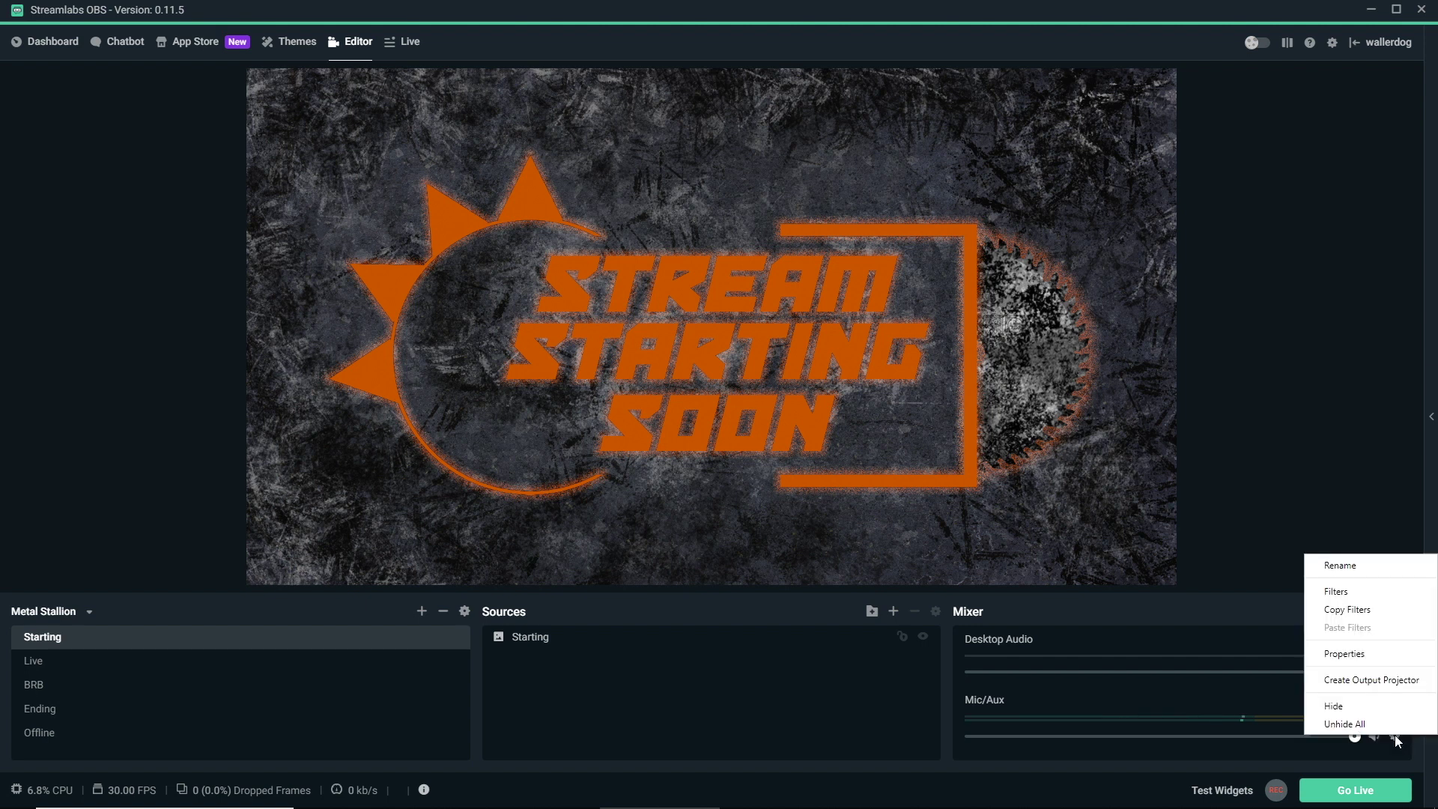
pyautogui.click(1350, 655)
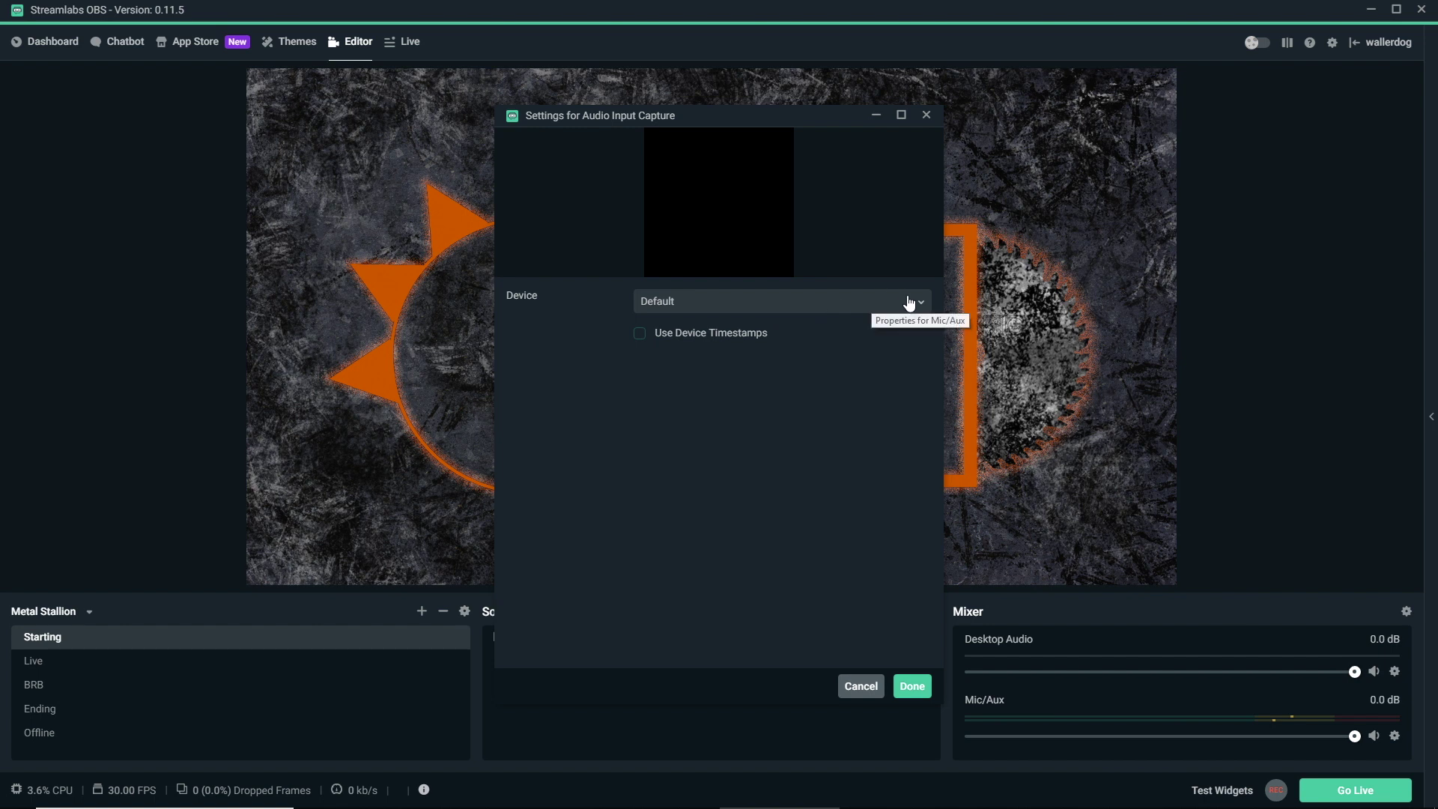
pyautogui.click(910, 303)
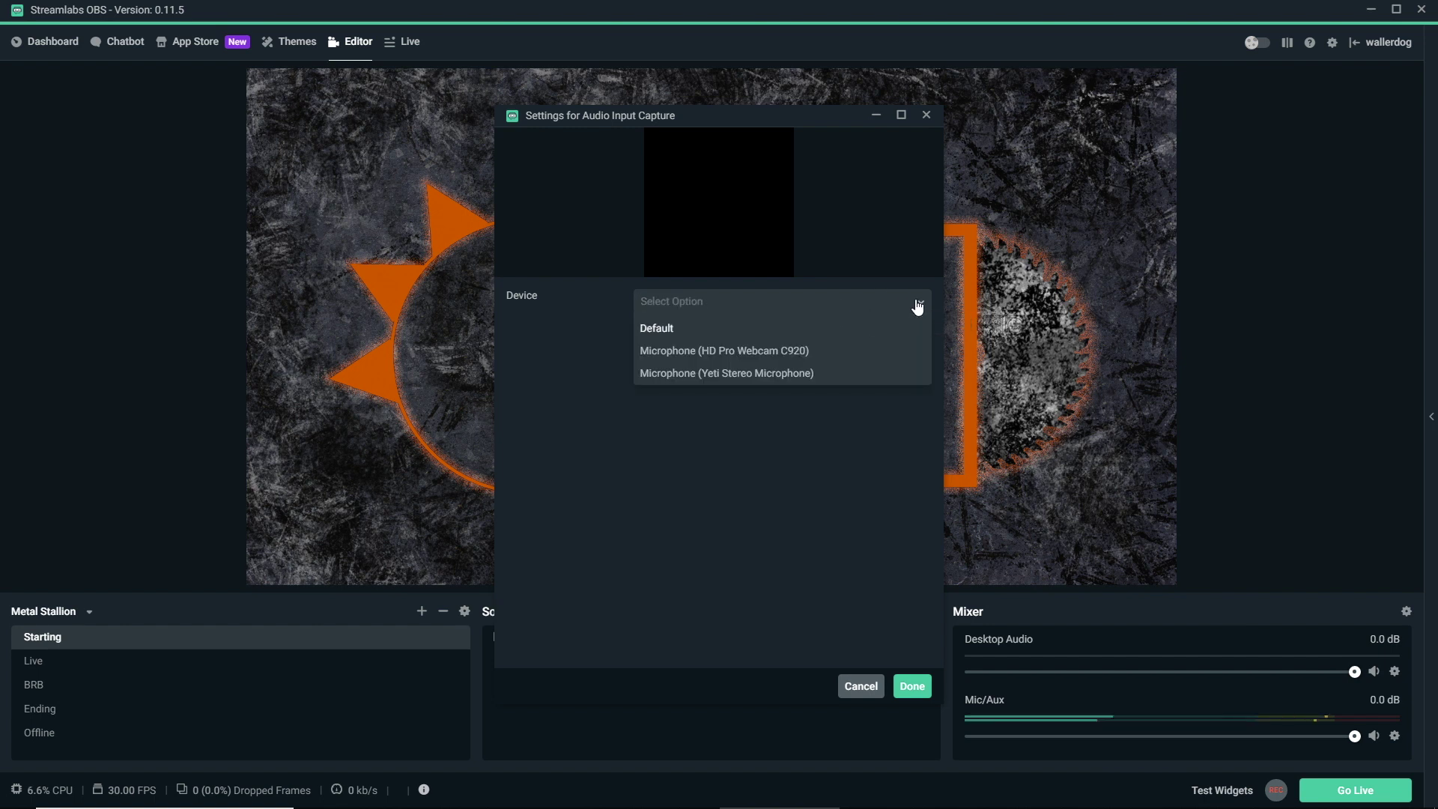
pyautogui.click(730, 374)
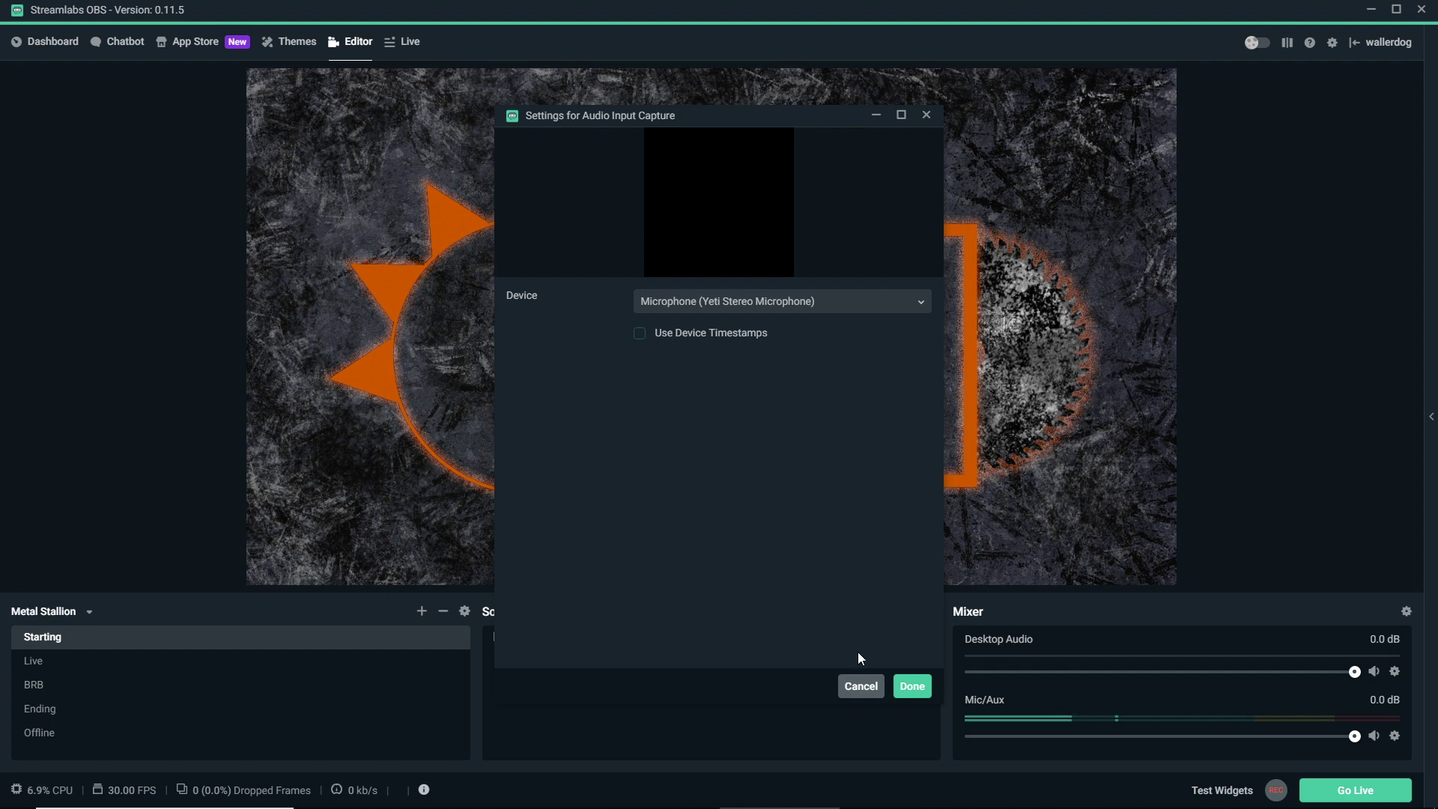
pyautogui.click(911, 686)
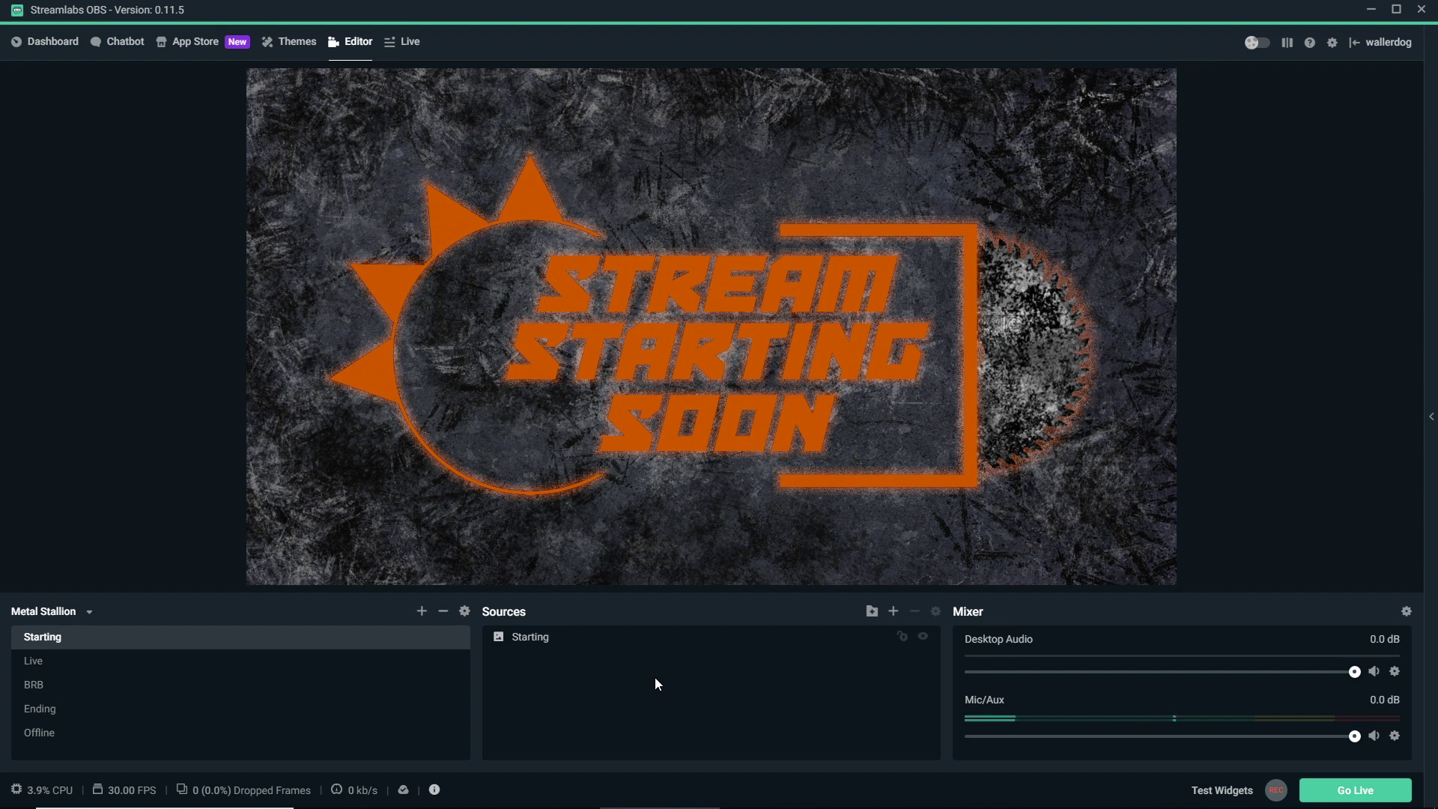
# Switch to the Live scene and expand the Webcam + Frame group
pyautogui.click(35, 660)
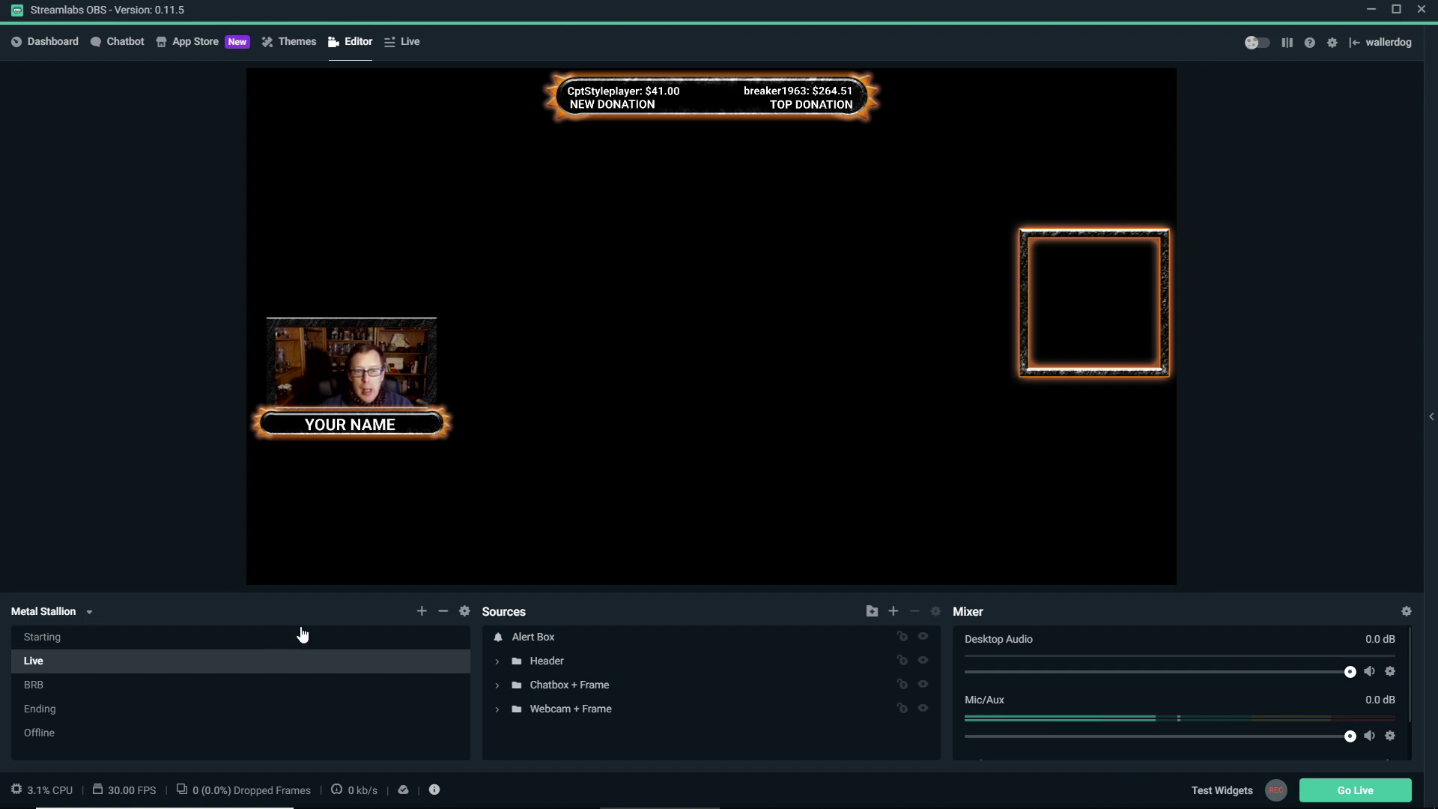
pyautogui.click(552, 715)
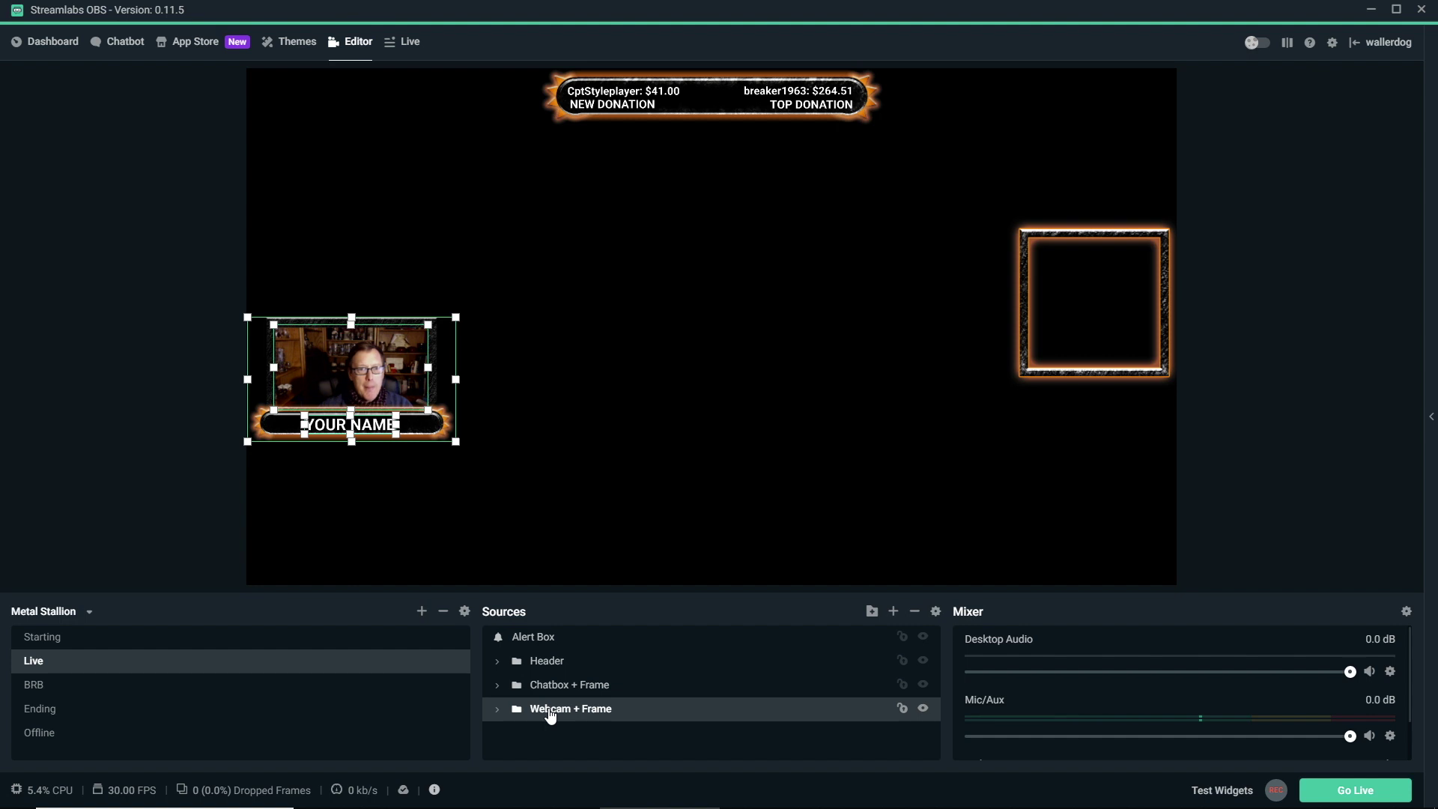
pyautogui.click(495, 709)
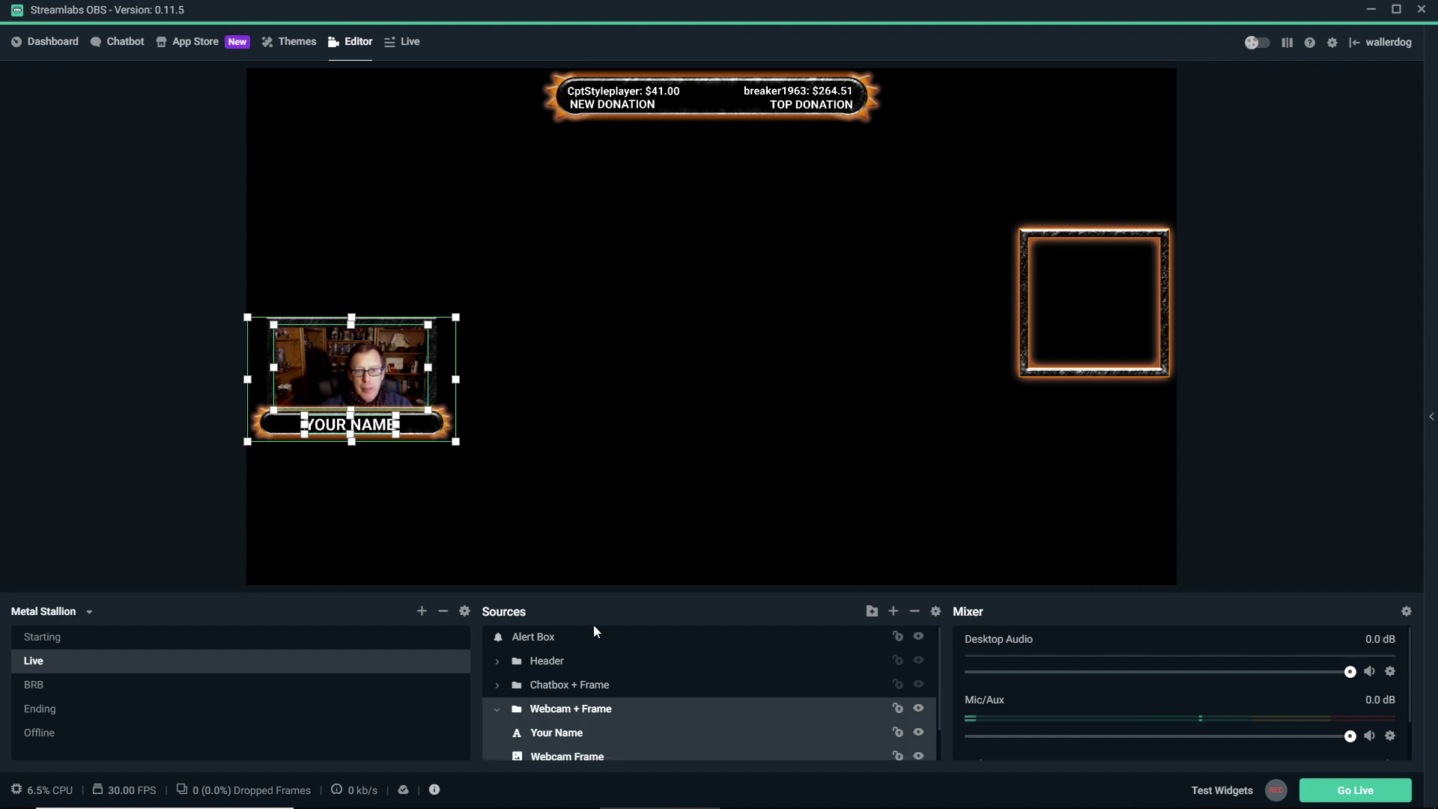
pyautogui.scroll(-1, 691, 678)
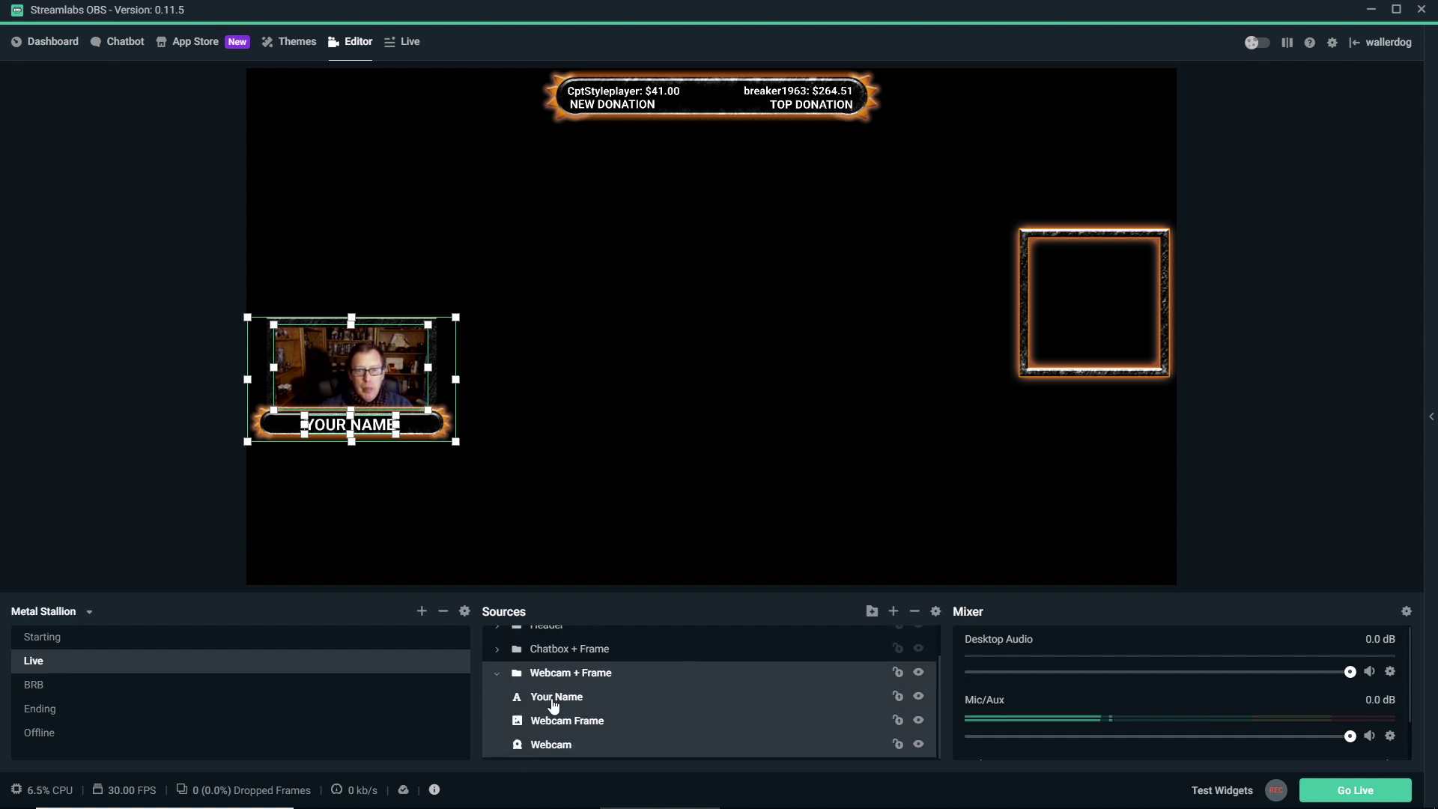
# Inspect the Webcam's capture and camera settings, cancel both, and select the Your Name label
pyautogui.click(552, 748)
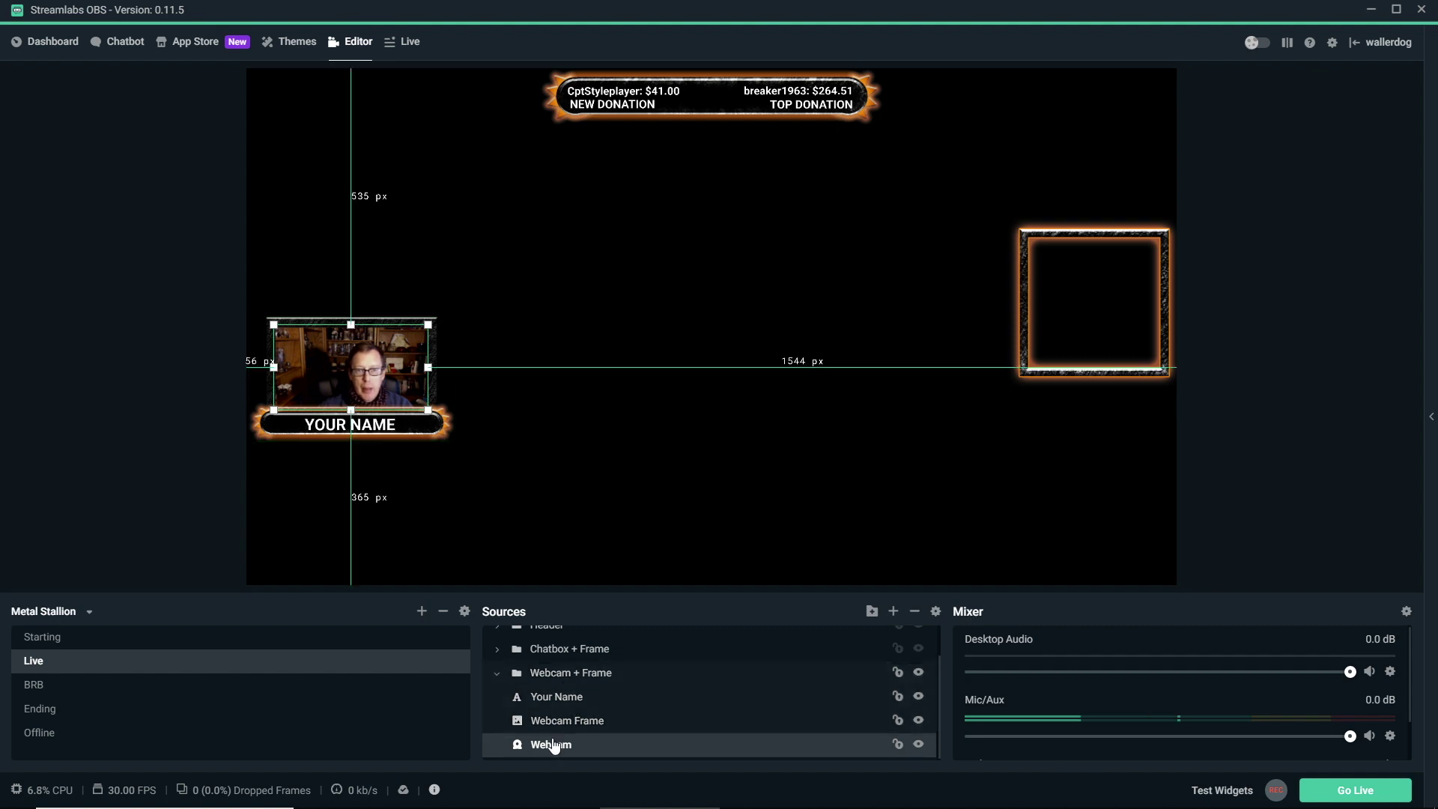
pyautogui.doubleClick(873, 749)
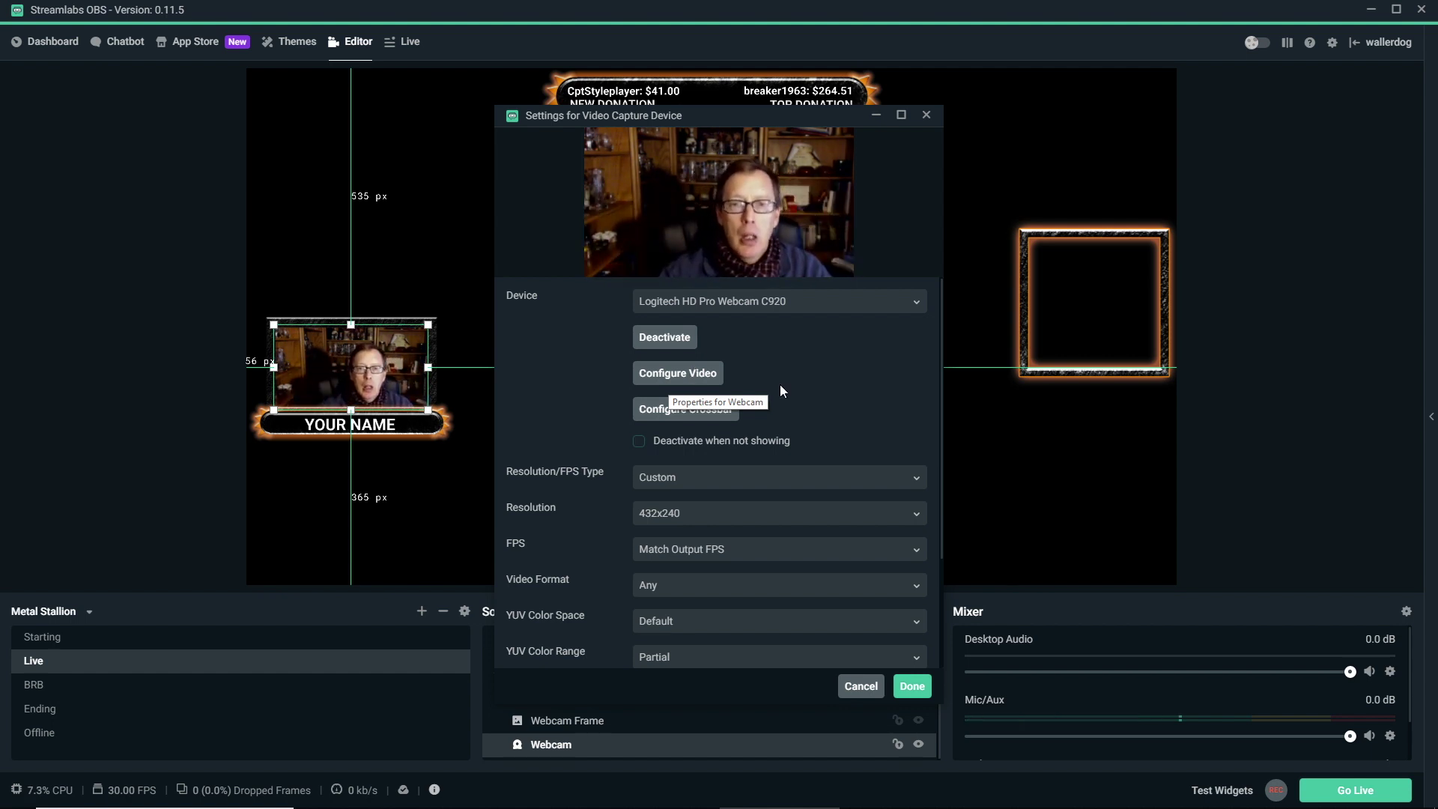
pyautogui.click(695, 372)
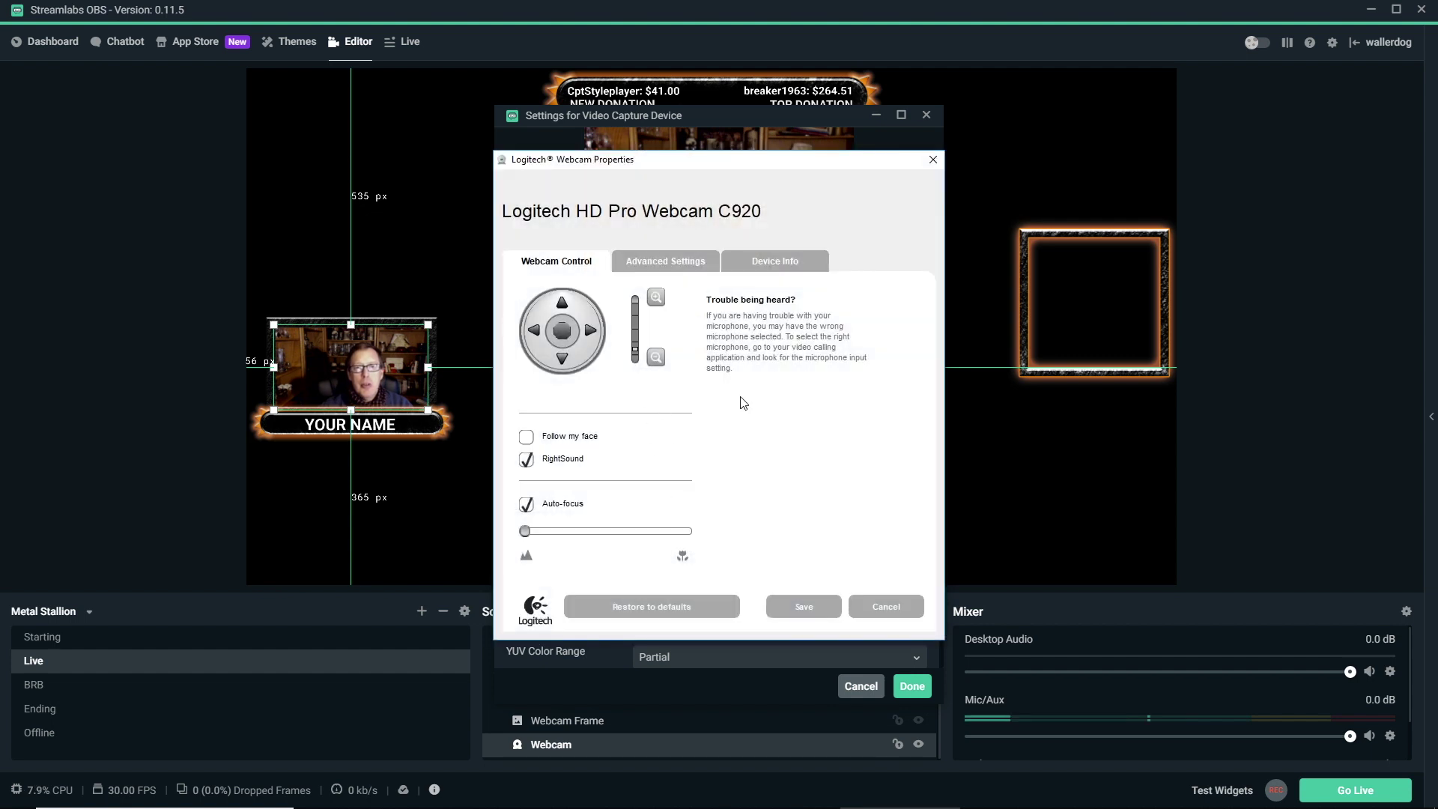
pyautogui.click(873, 603)
pyautogui.scroll(-3, 830, 402)
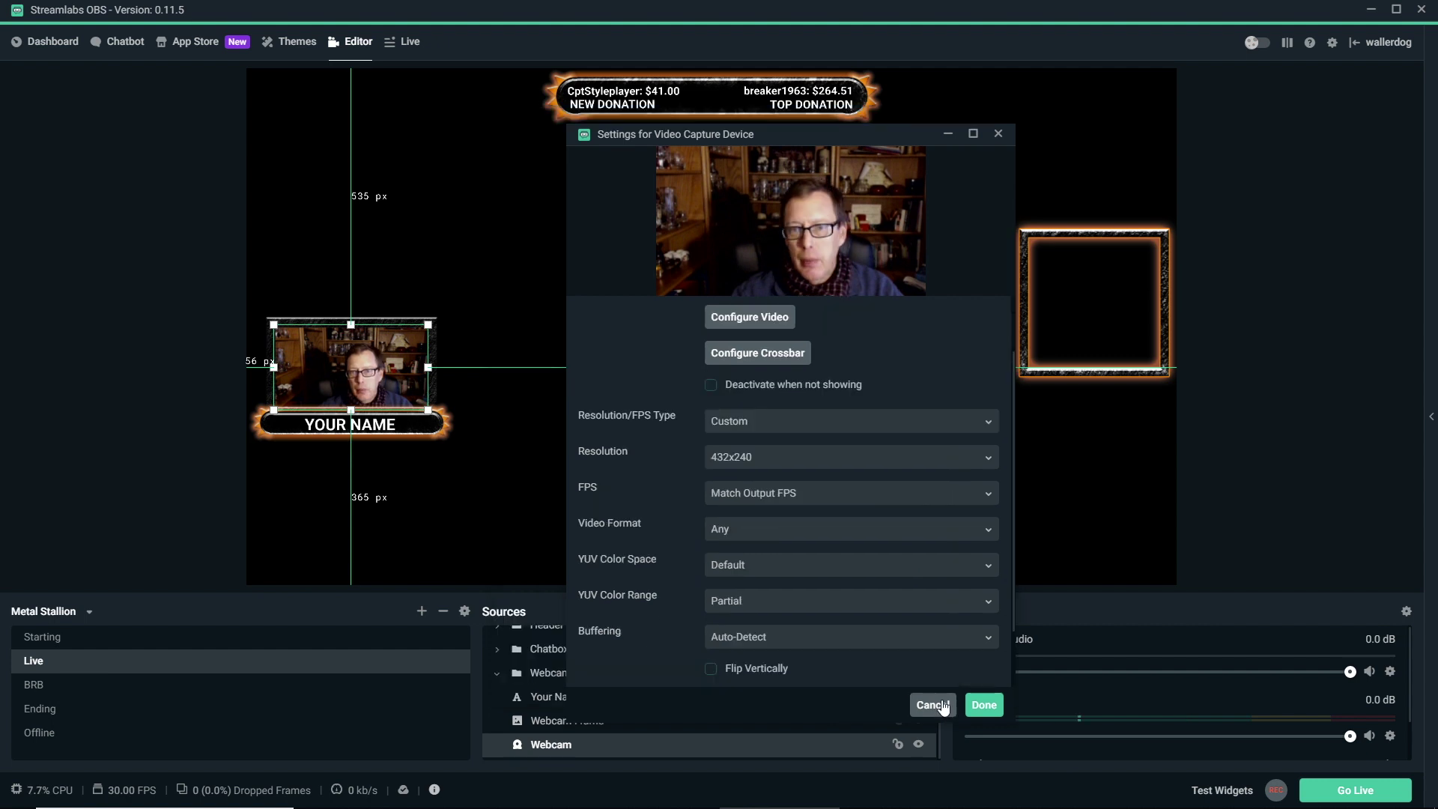
pyautogui.click(932, 704)
pyautogui.click(673, 696)
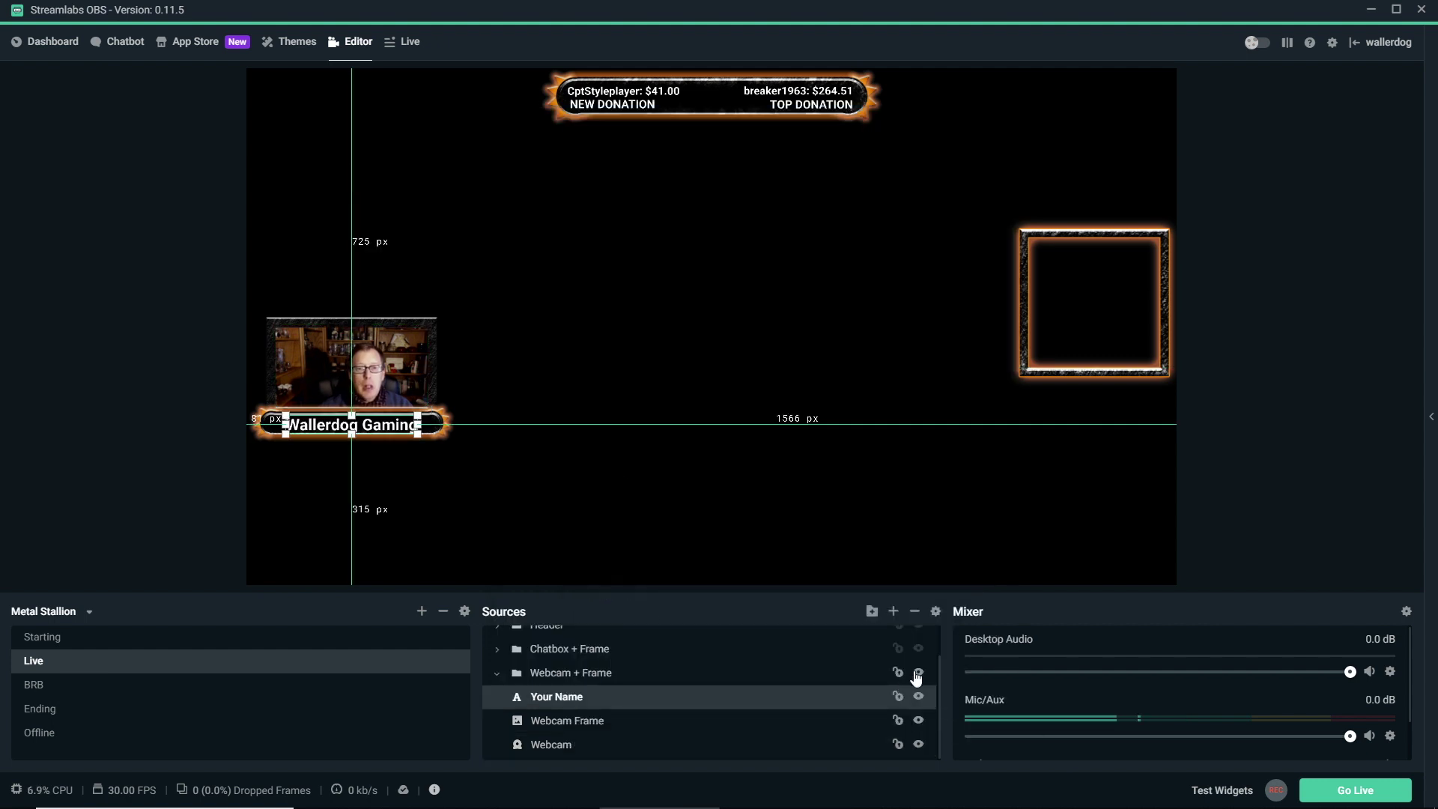
# Paste a duplicate of the Webcam + Frame group and nudge it up five, back down two
pyautogui.click(696, 432)
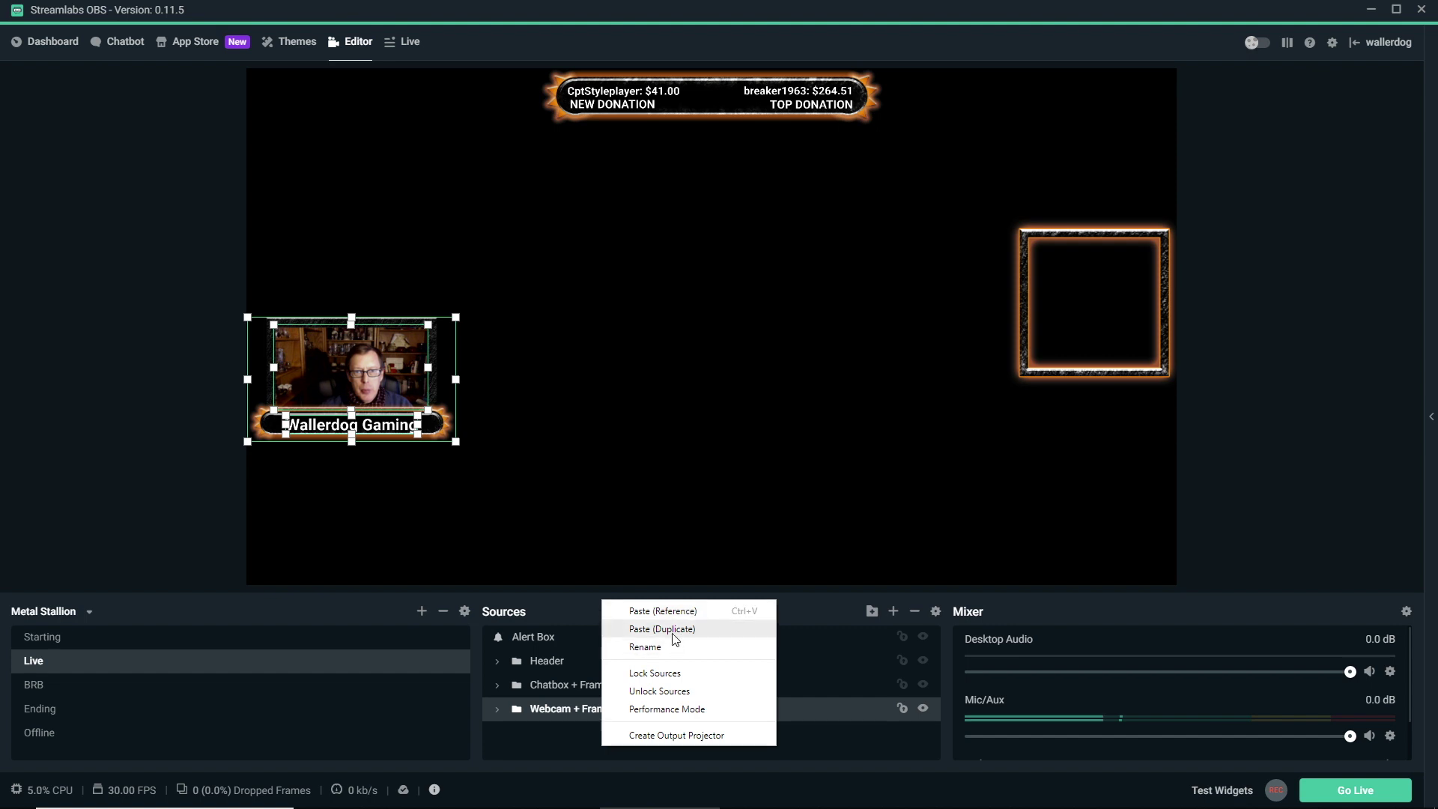
pyautogui.click(674, 632)
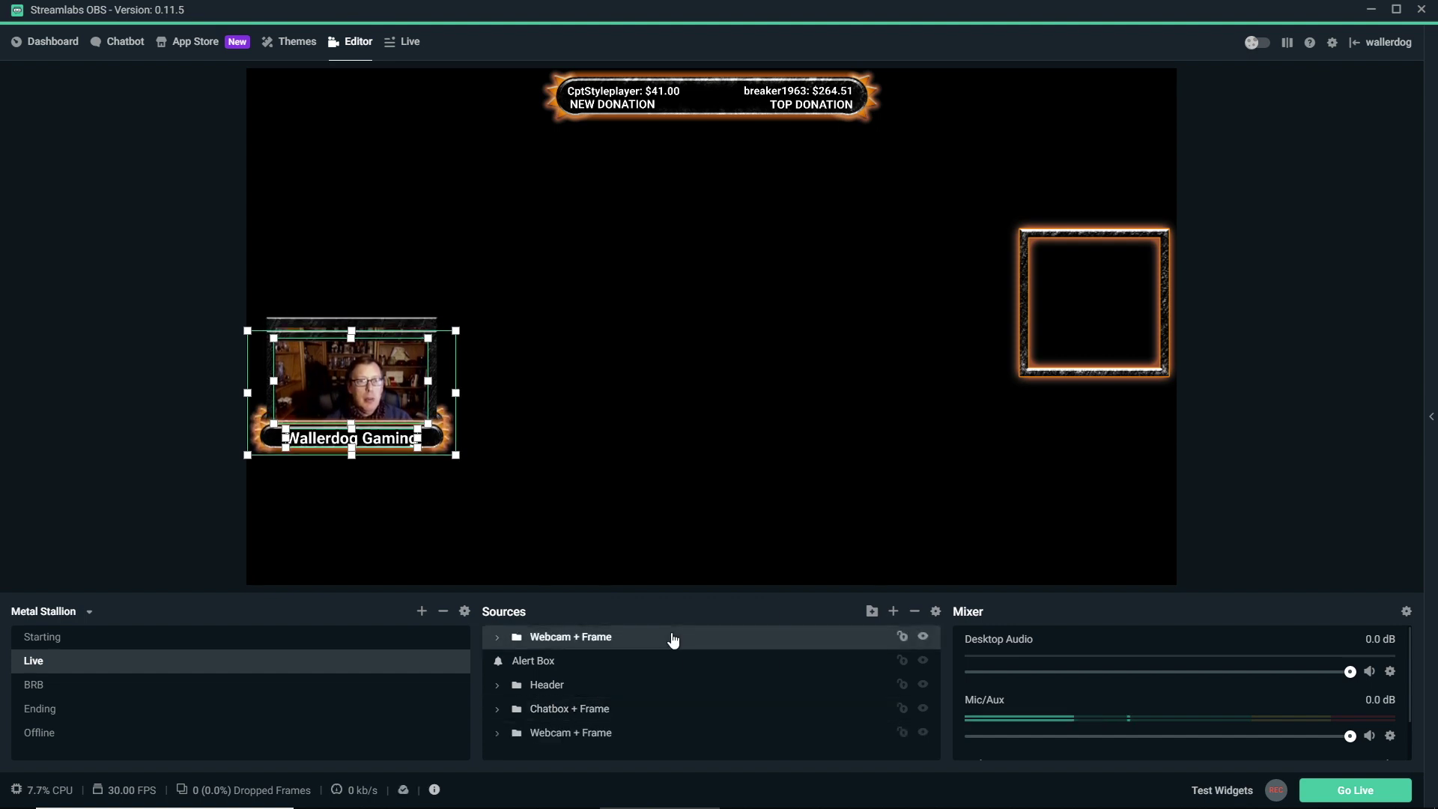
pyautogui.press('Up')
pyautogui.press('Up')
pyautogui.press('Up')
pyautogui.press('Up')
pyautogui.press('Up')
pyautogui.press('Up')
pyautogui.press('Up')
pyautogui.press('Up')
pyautogui.press('Up')
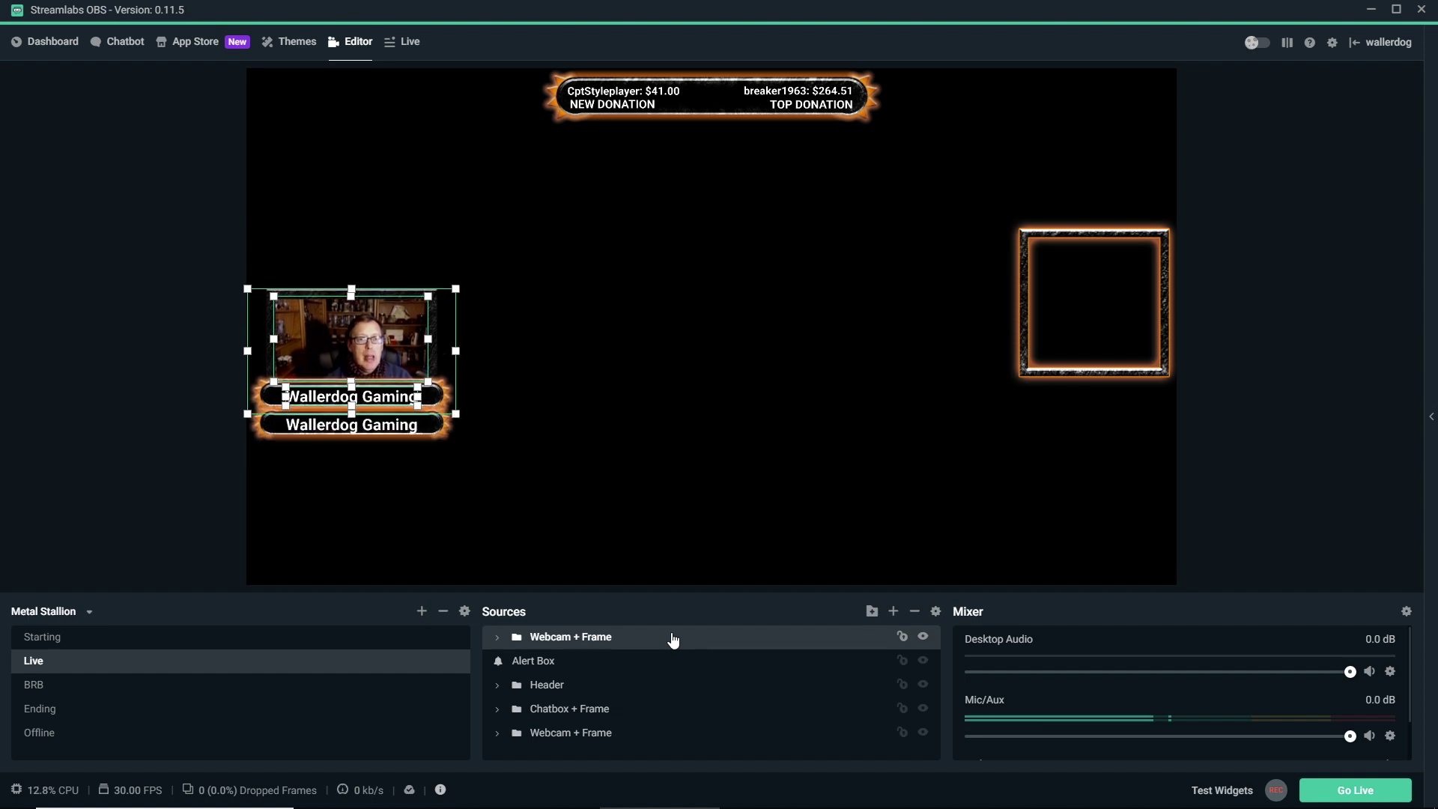
pyautogui.press('Up')
pyautogui.press('Up')
pyautogui.press('Up')
pyautogui.press('Up')
pyautogui.press('Up')
pyautogui.press('Up')
pyautogui.press('Up')
pyautogui.press('Up')
pyautogui.press('Up')
pyautogui.press('Up')
pyautogui.press('Up')
pyautogui.press('Up')
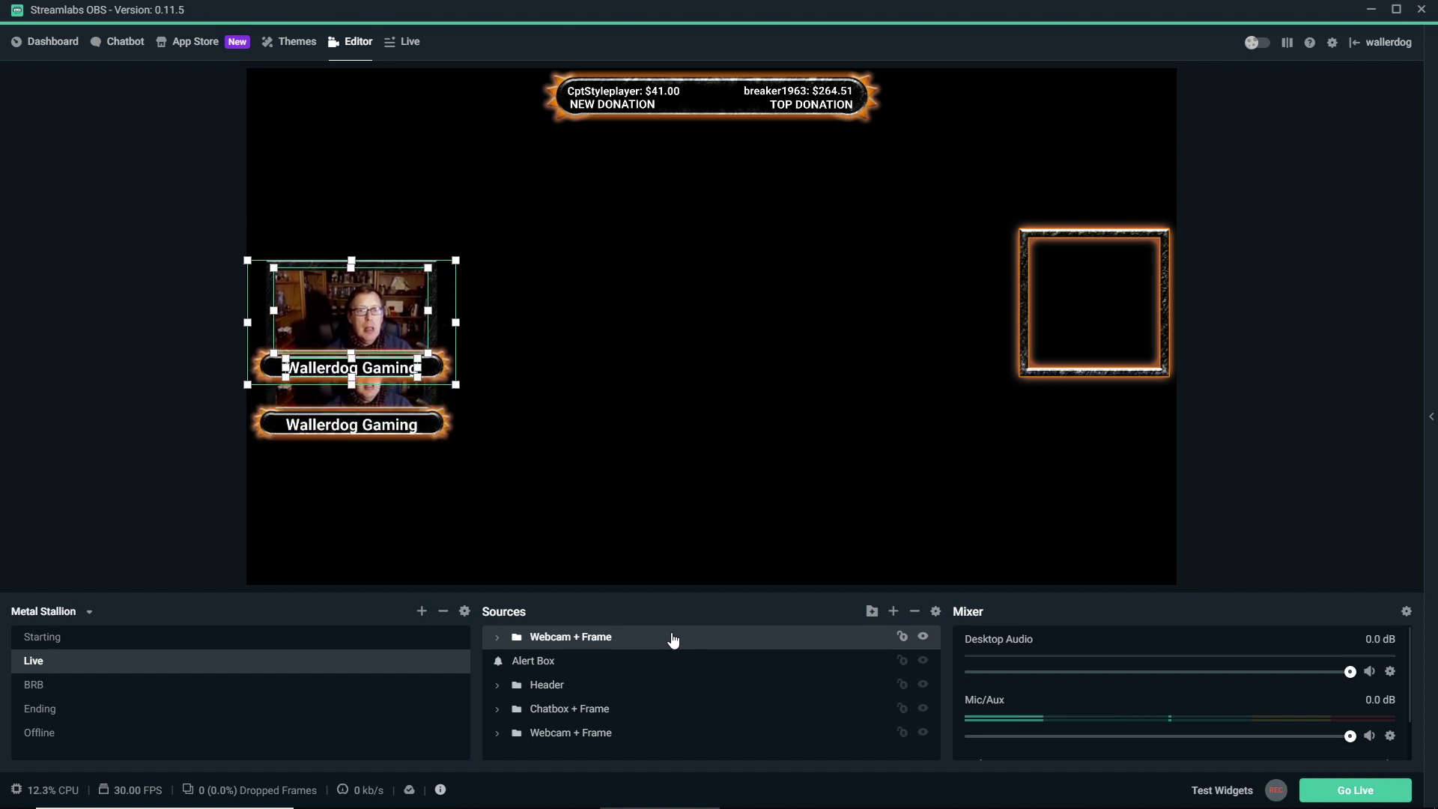
pyautogui.press('Up')
pyautogui.press('Up')
pyautogui.press('Up')
pyautogui.press('Up')
pyautogui.press('Up')
pyautogui.press('Up')
pyautogui.press('Up')
pyautogui.press('Up')
pyautogui.press('Up')
pyautogui.press('Up')
pyautogui.press('Up')
pyautogui.press('Up')
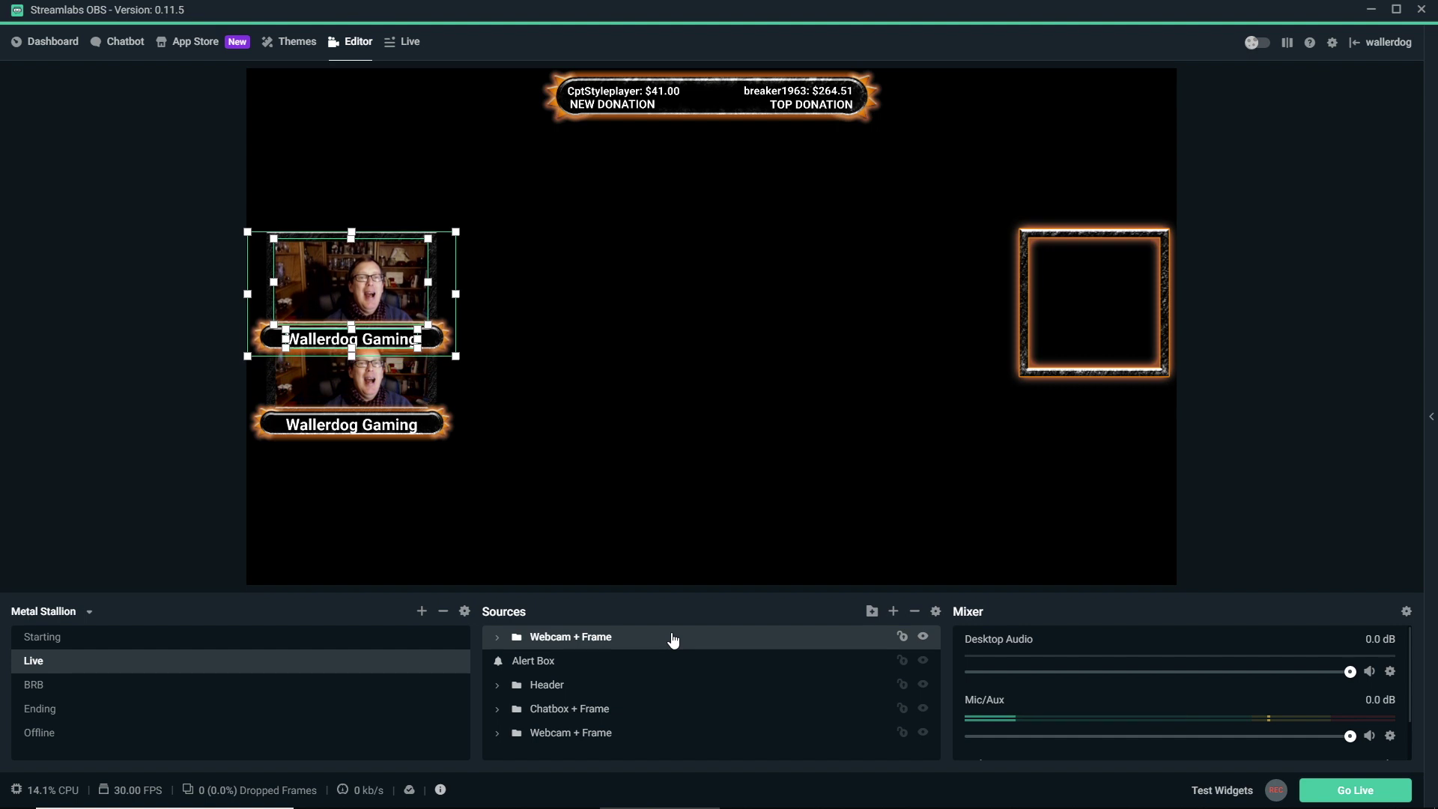
pyautogui.press('Up')
pyautogui.press('Up')
pyautogui.press('Up')
pyautogui.press('Up')
pyautogui.press('Up')
pyautogui.press('Up')
pyautogui.press('Up')
pyautogui.press('Up')
pyautogui.press('Up')
pyautogui.press('Up')
pyautogui.press('Up')
pyautogui.press('Up')
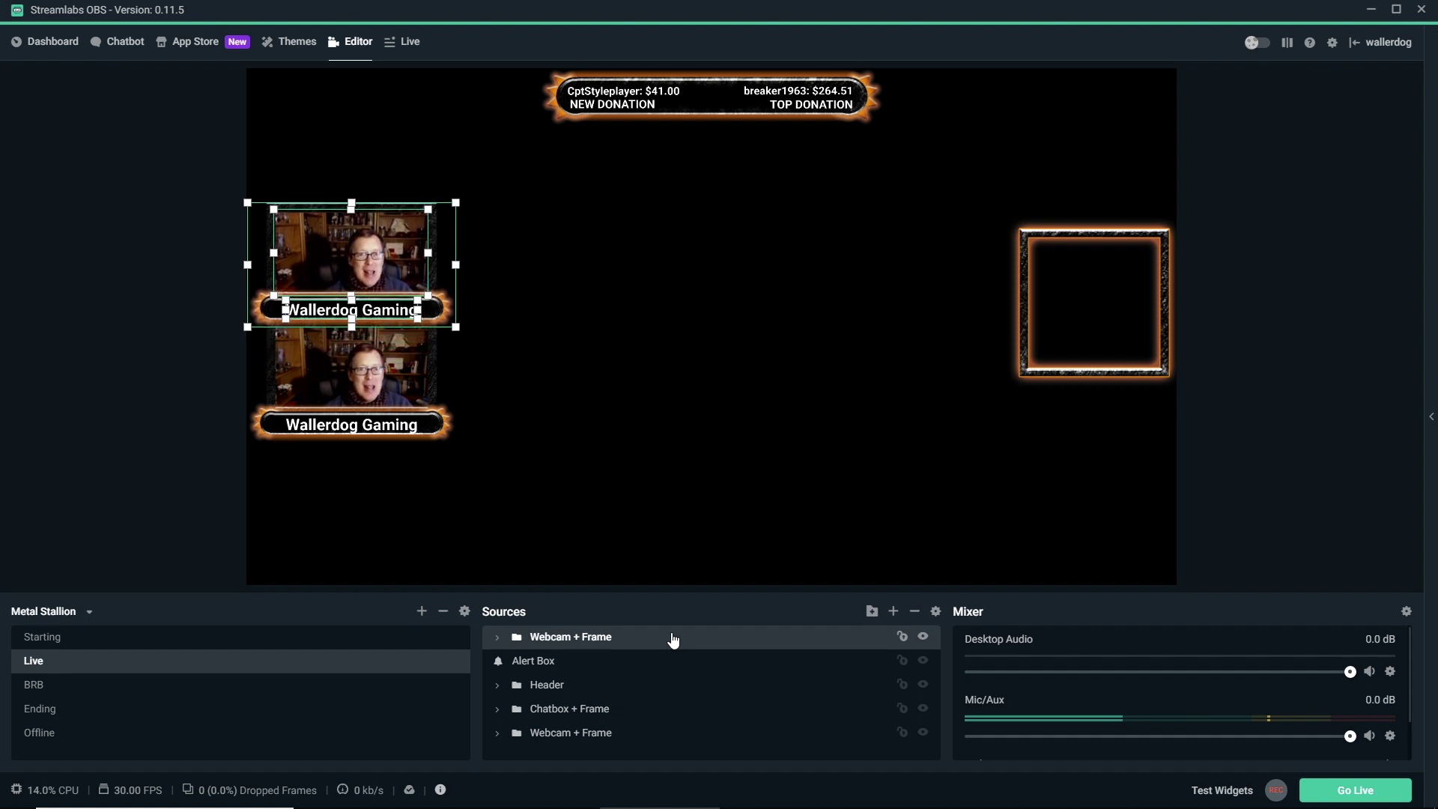
pyautogui.press('Up')
pyautogui.press('Up')
pyautogui.press('Up')
pyautogui.press('Up')
pyautogui.press('Up')
pyautogui.press('Up')
pyautogui.press('Down')
pyautogui.press('Down')
pyautogui.press('Down')
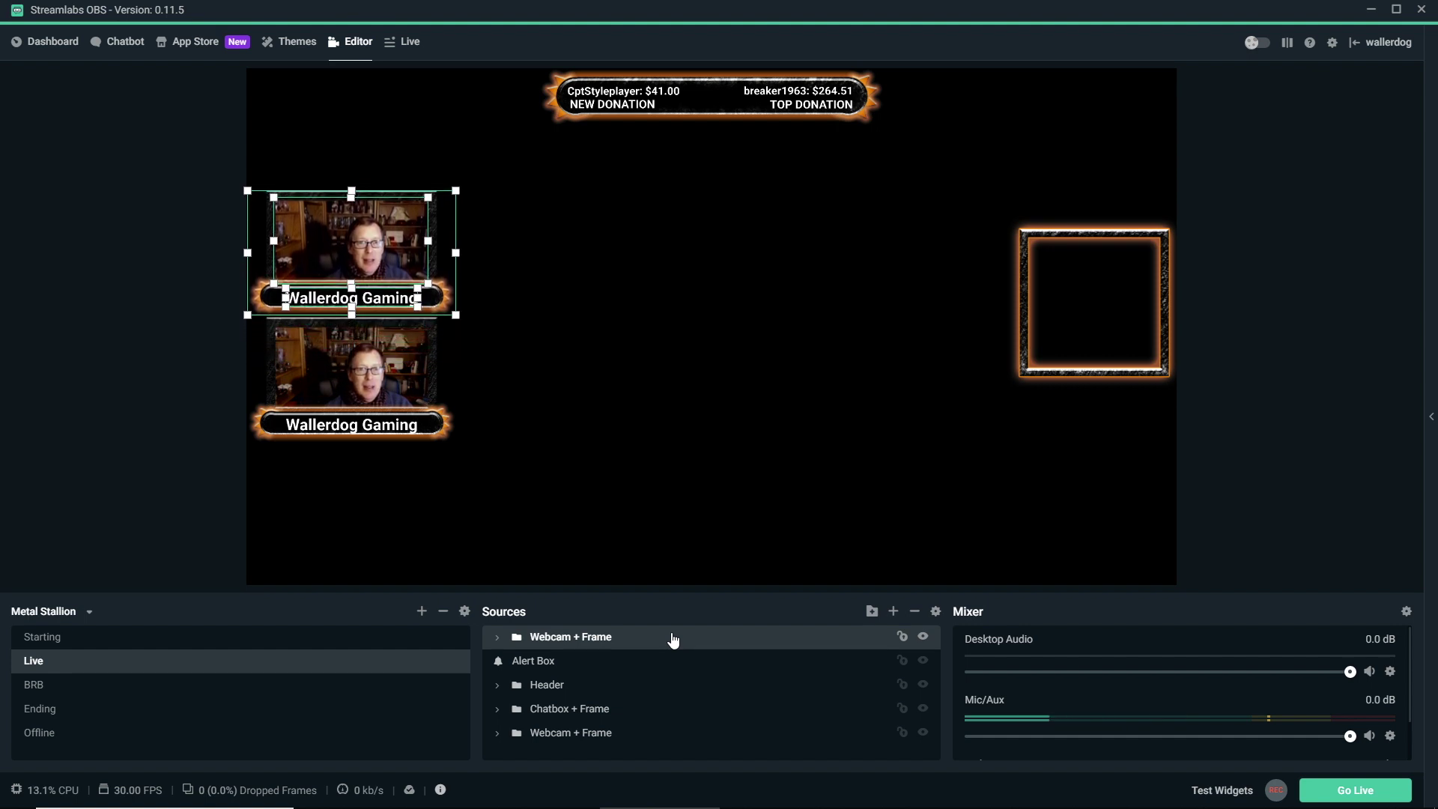
pyautogui.press('Down')
pyautogui.press('Down')
pyautogui.press('Down')
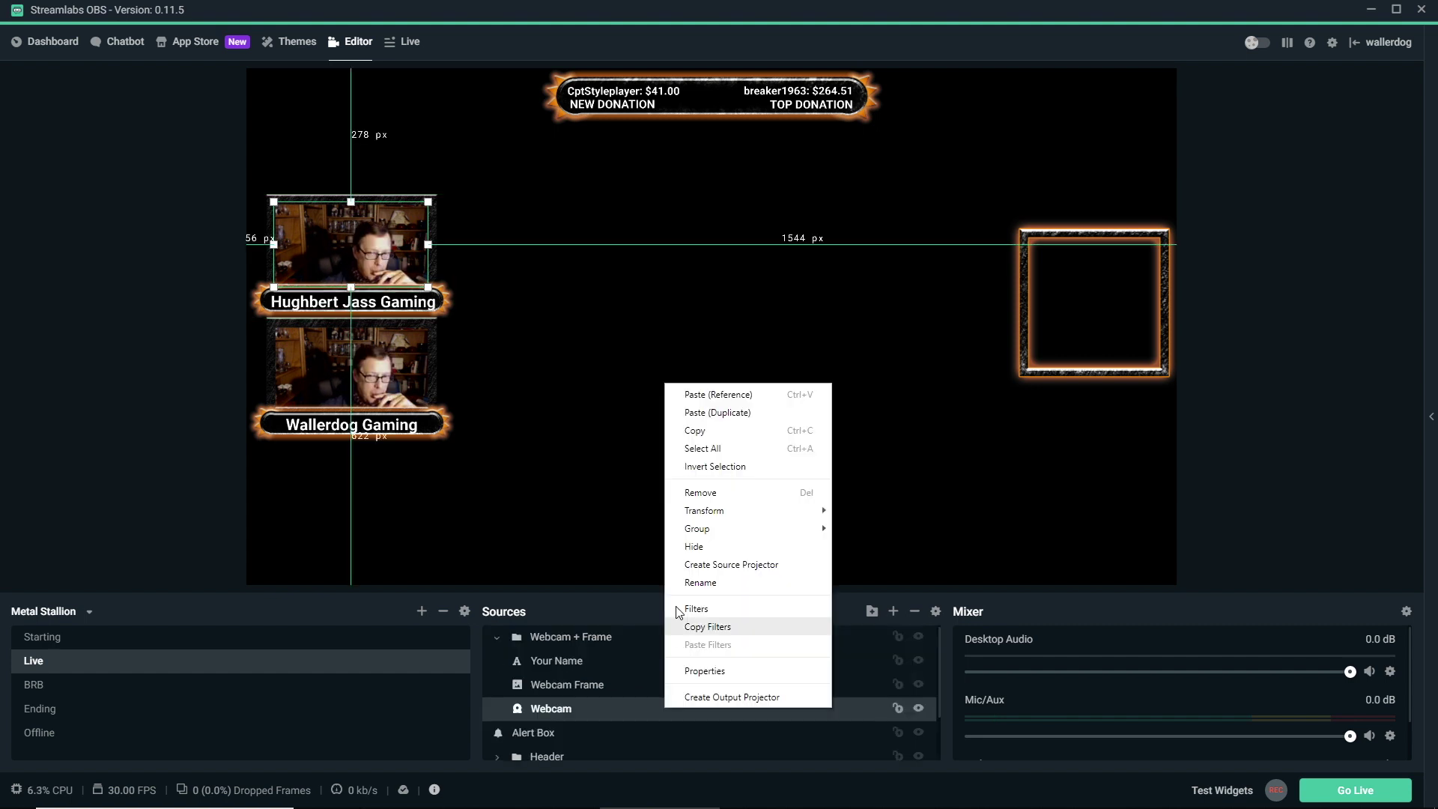
# Remove the Webcam feed from the upper copy, confirm, then select the Chat Box widget
pyautogui.click(699, 492)
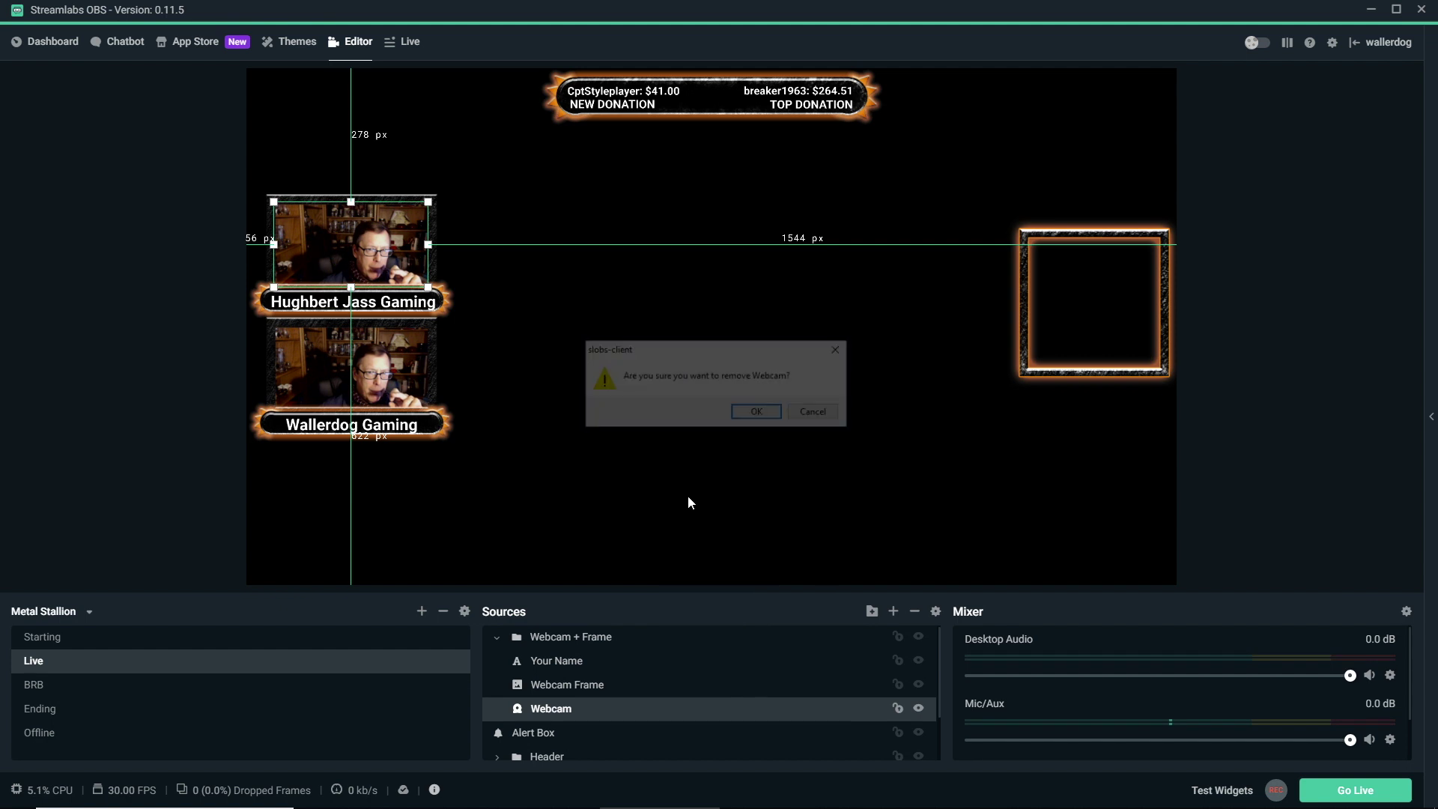
pyautogui.click(755, 412)
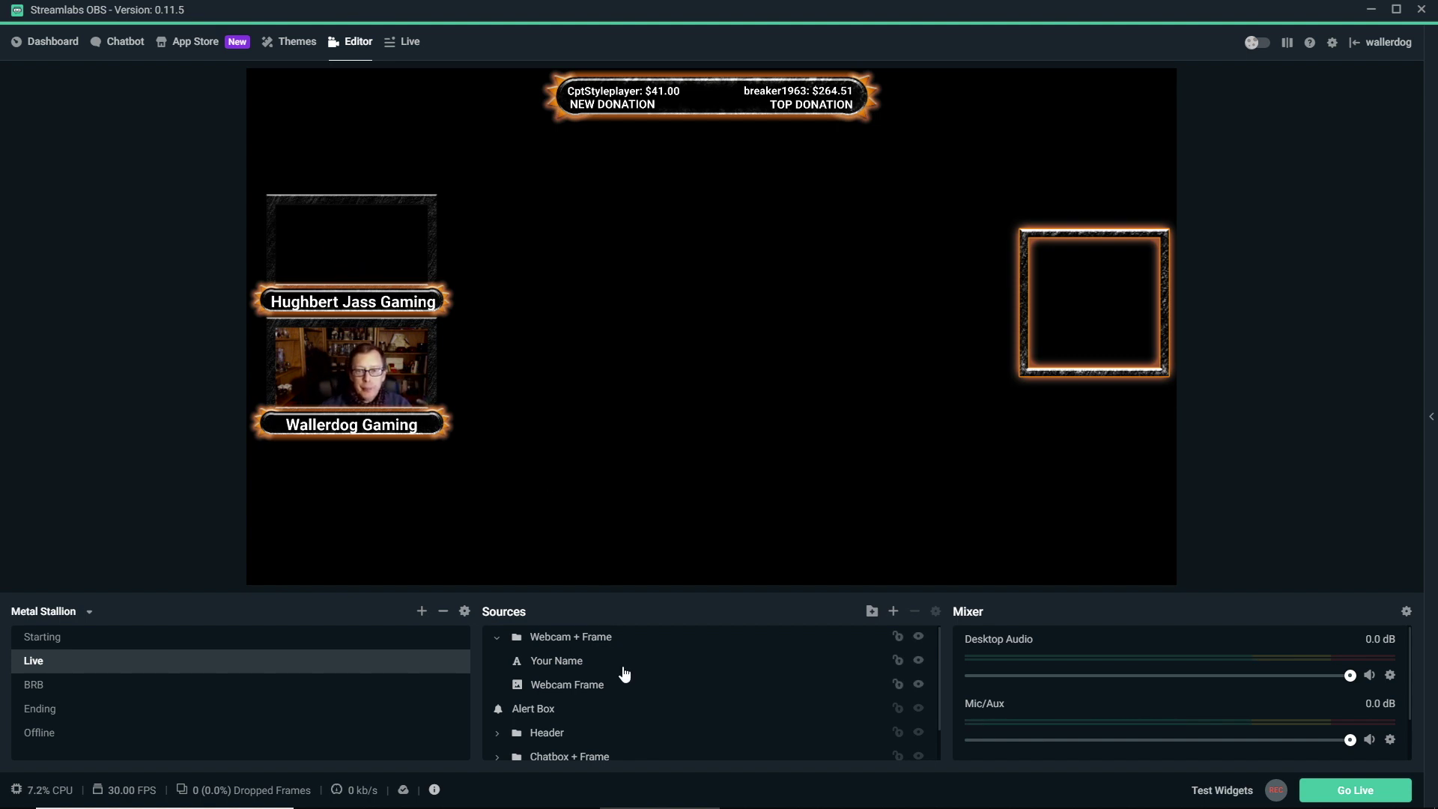
pyautogui.scroll(-3, 625, 667)
pyautogui.click(584, 732)
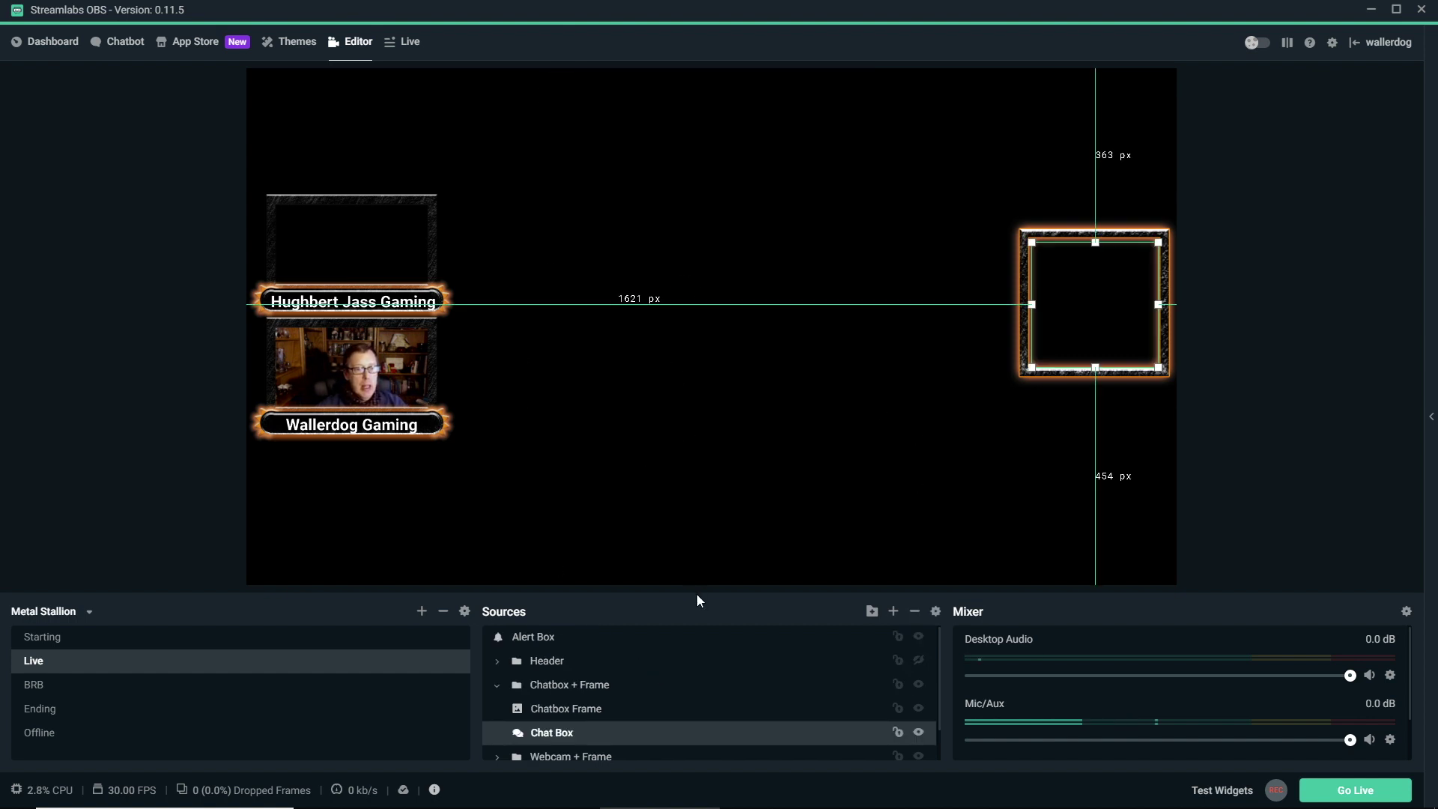
# Add a Game Capture source named WoT and bring up its capture settings
pyautogui.click(893, 610)
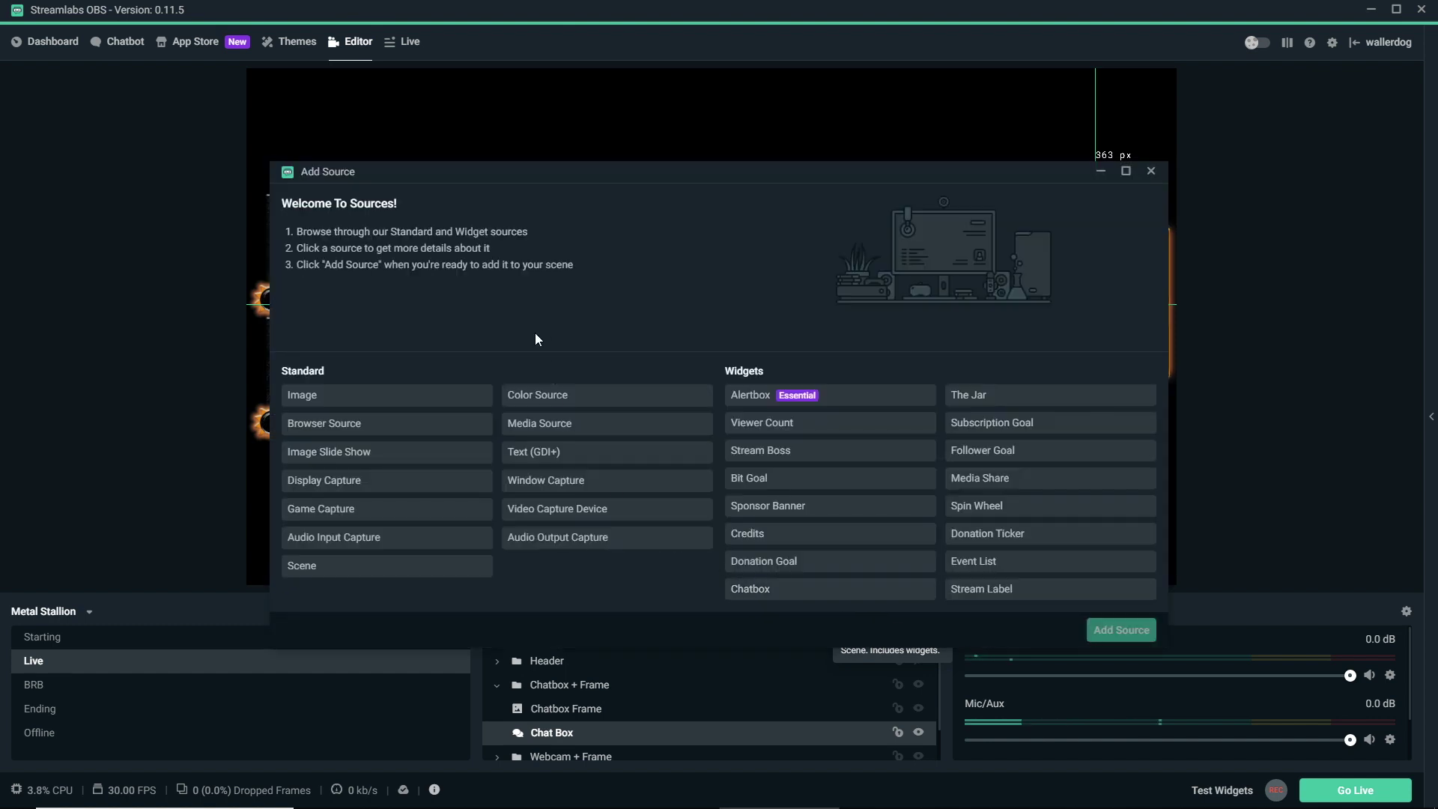
pyautogui.click(333, 508)
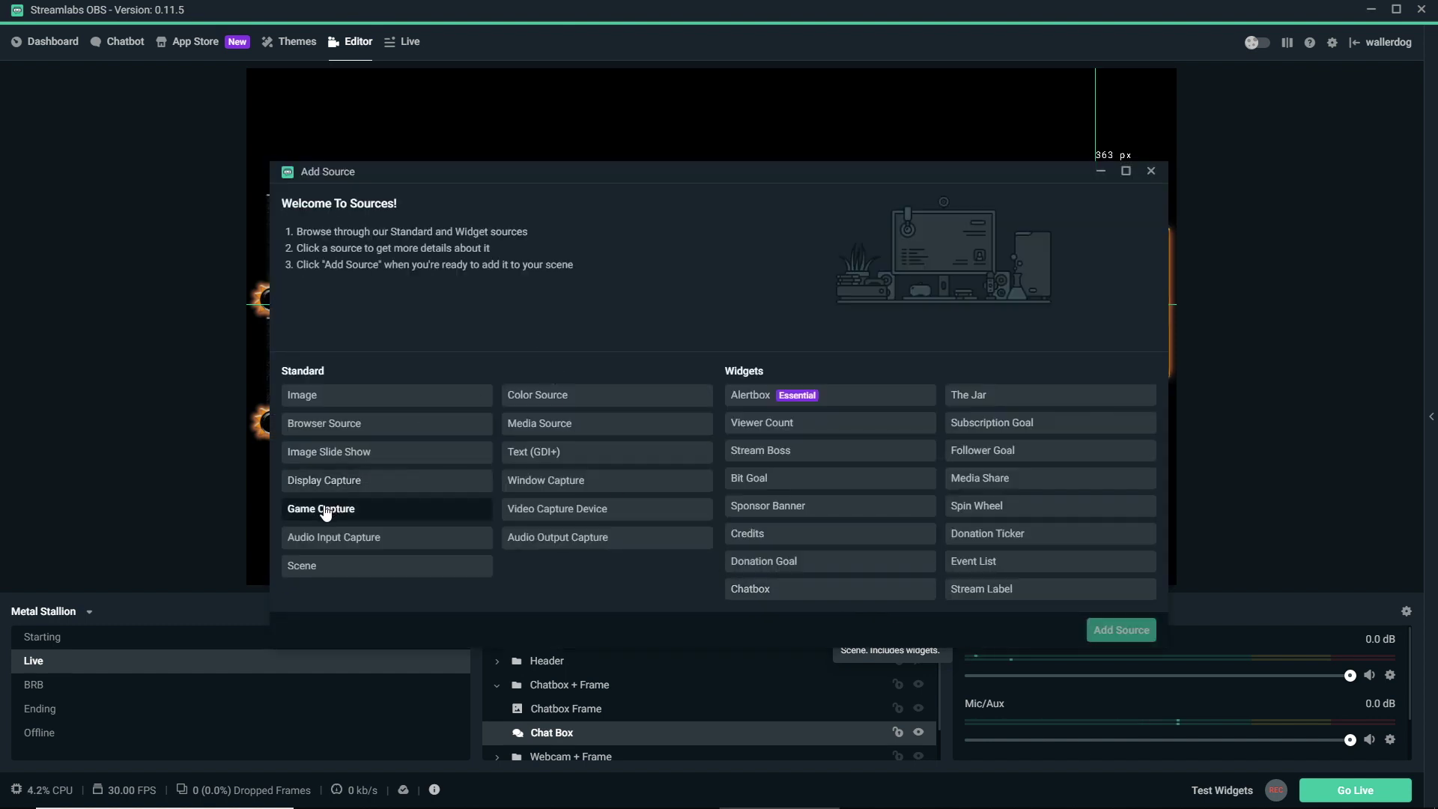
pyautogui.click(326, 512)
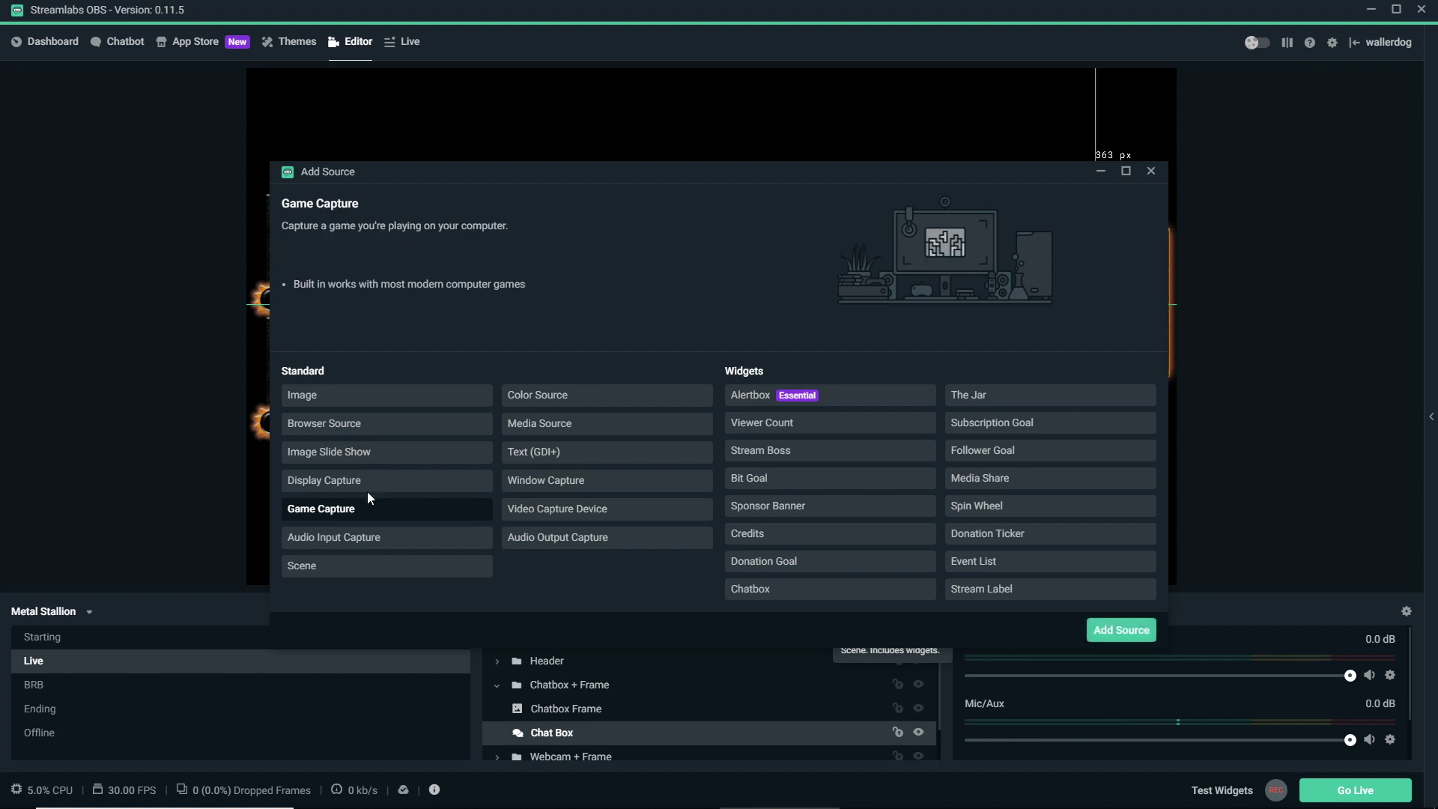
pyautogui.click(1120, 629)
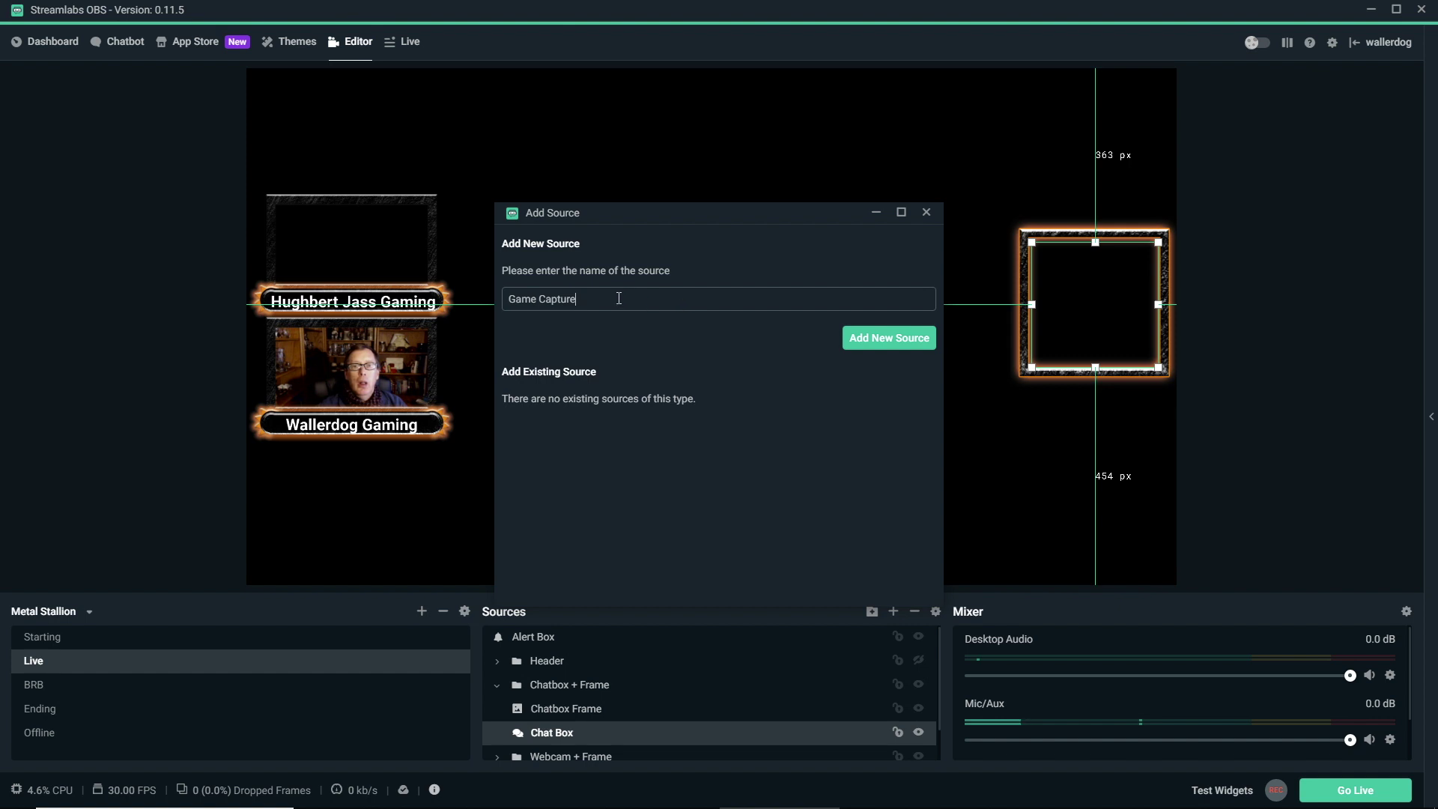
pyautogui.write('W')
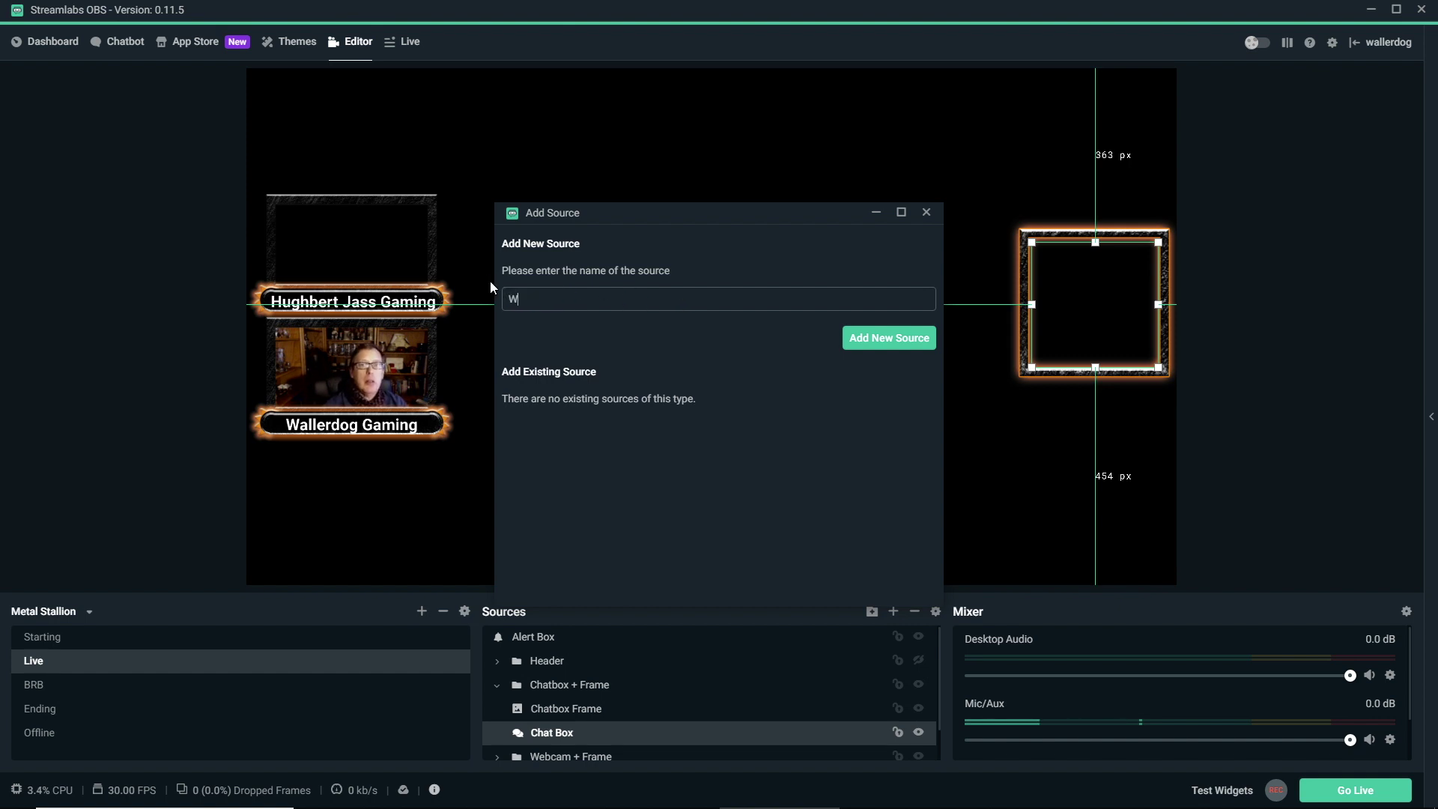
pyautogui.write('oT')
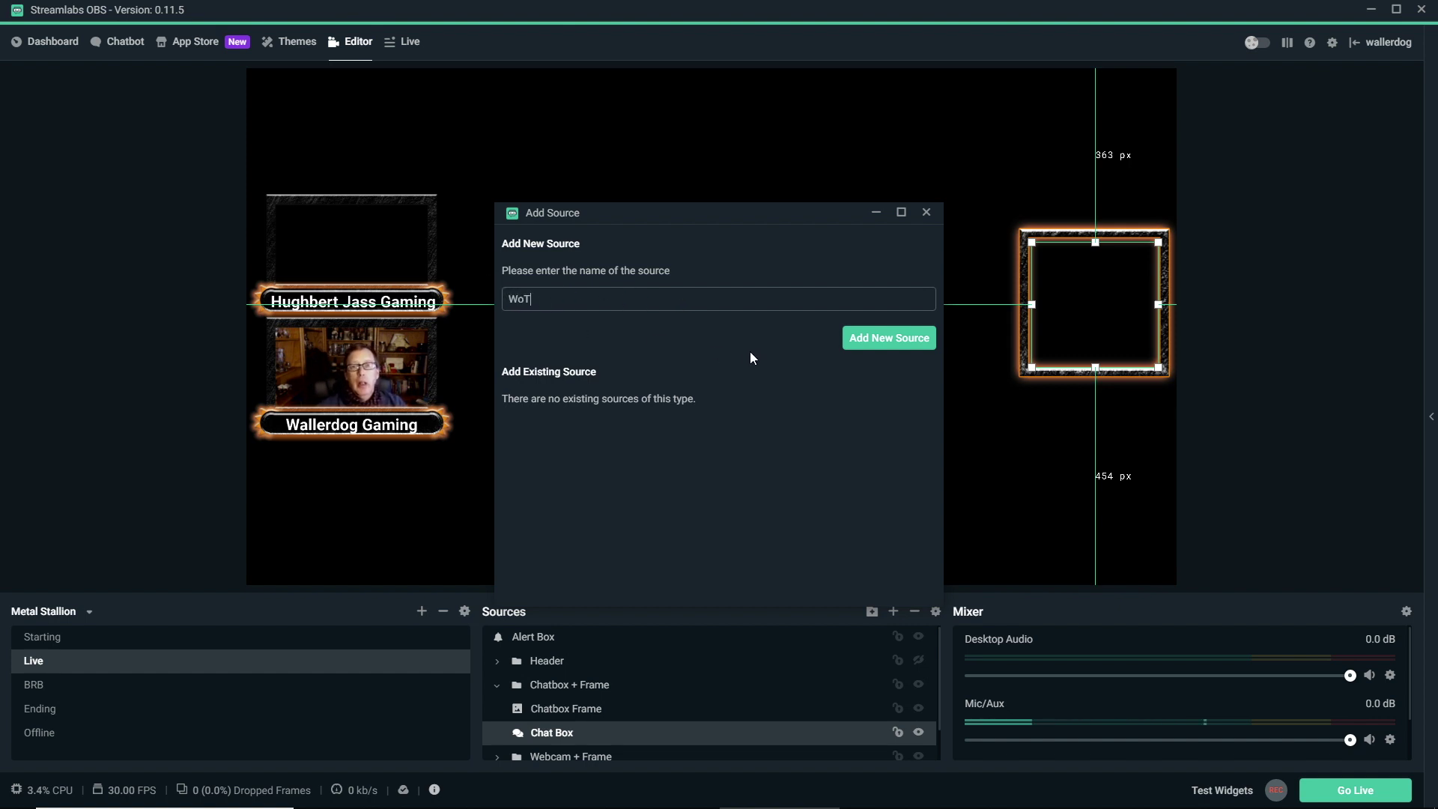
pyautogui.click(857, 338)
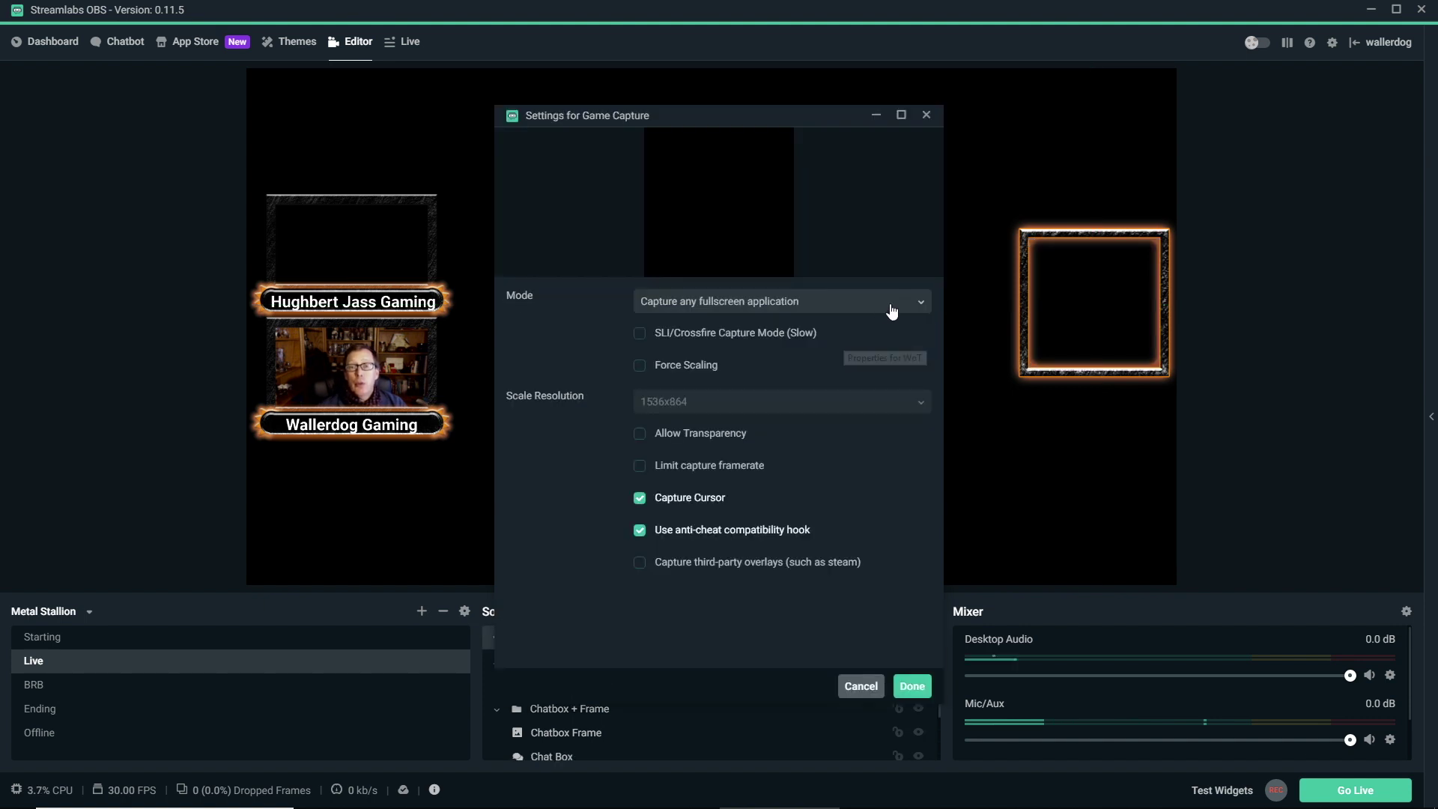
# Set WoT to Capture specific window on [WorldOfTanks.exe]: WoT Client
pyautogui.click(917, 304)
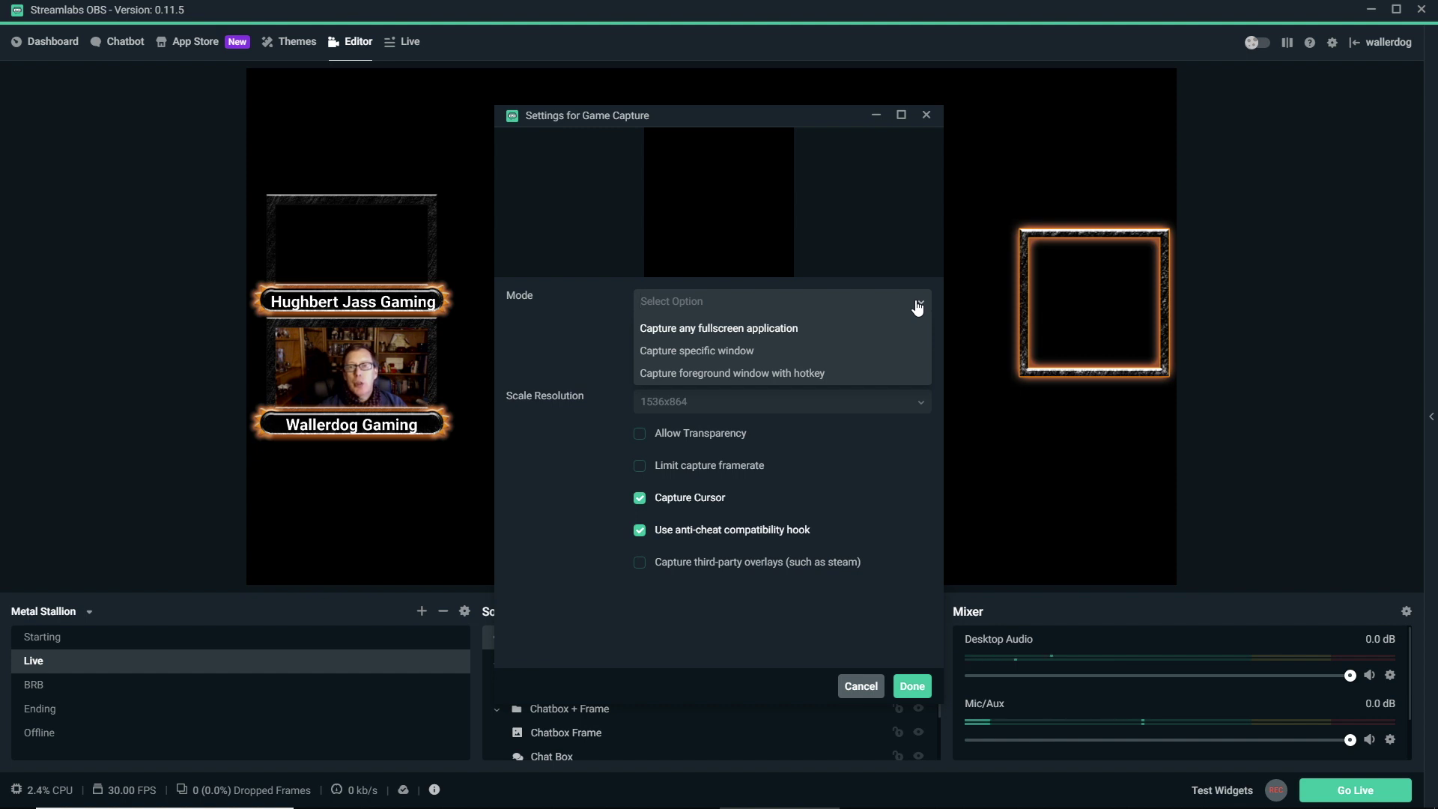
pyautogui.click(738, 351)
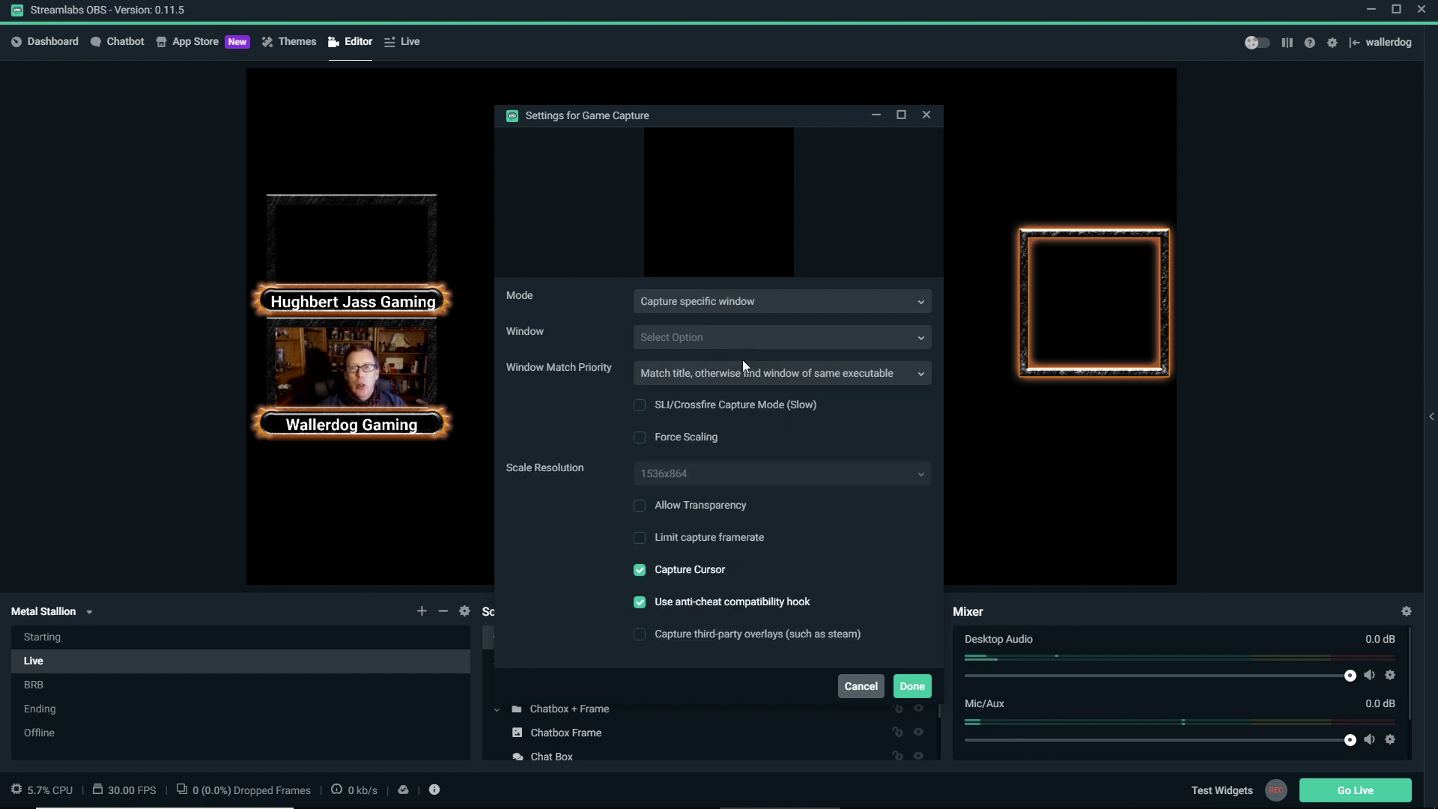
pyautogui.click(913, 340)
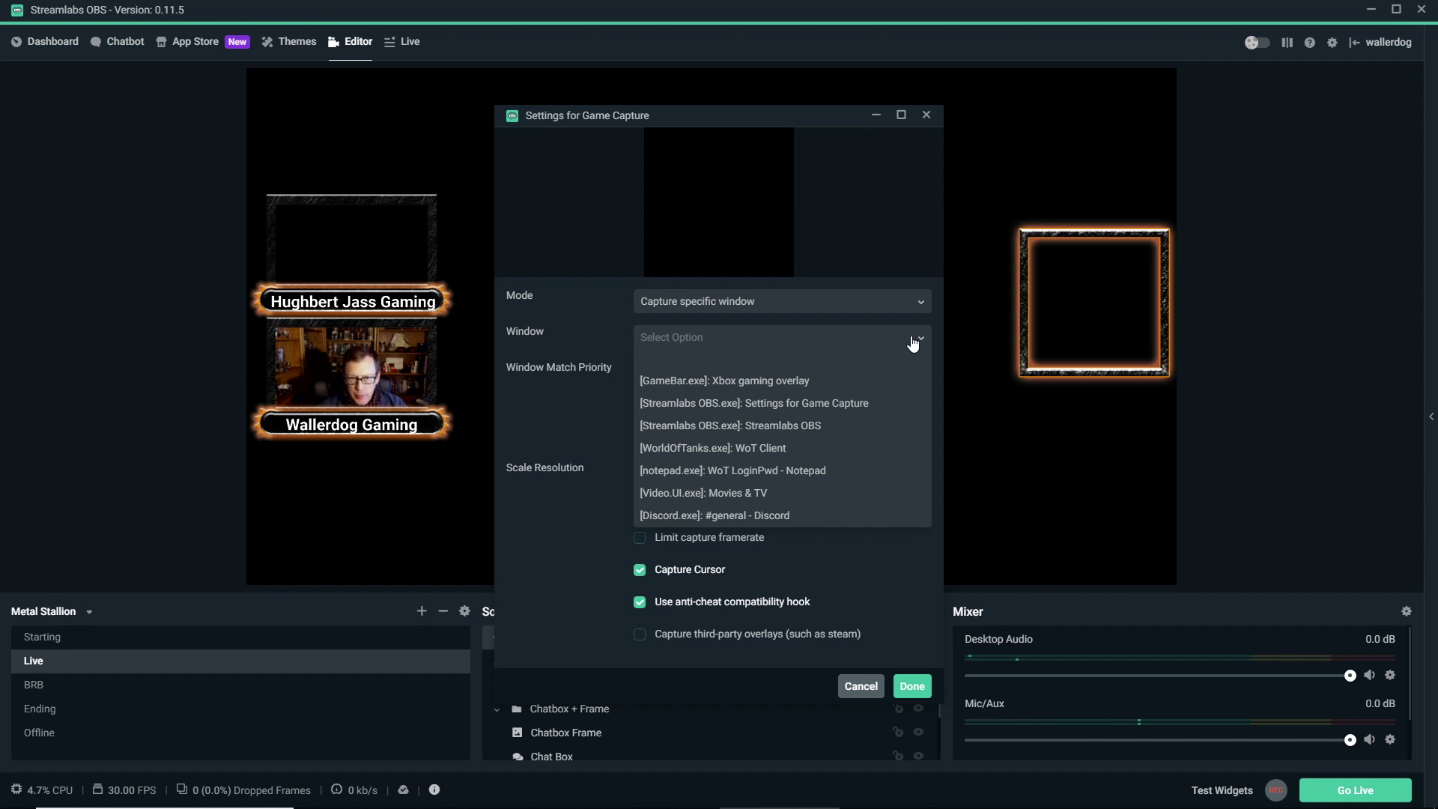
pyautogui.click(761, 448)
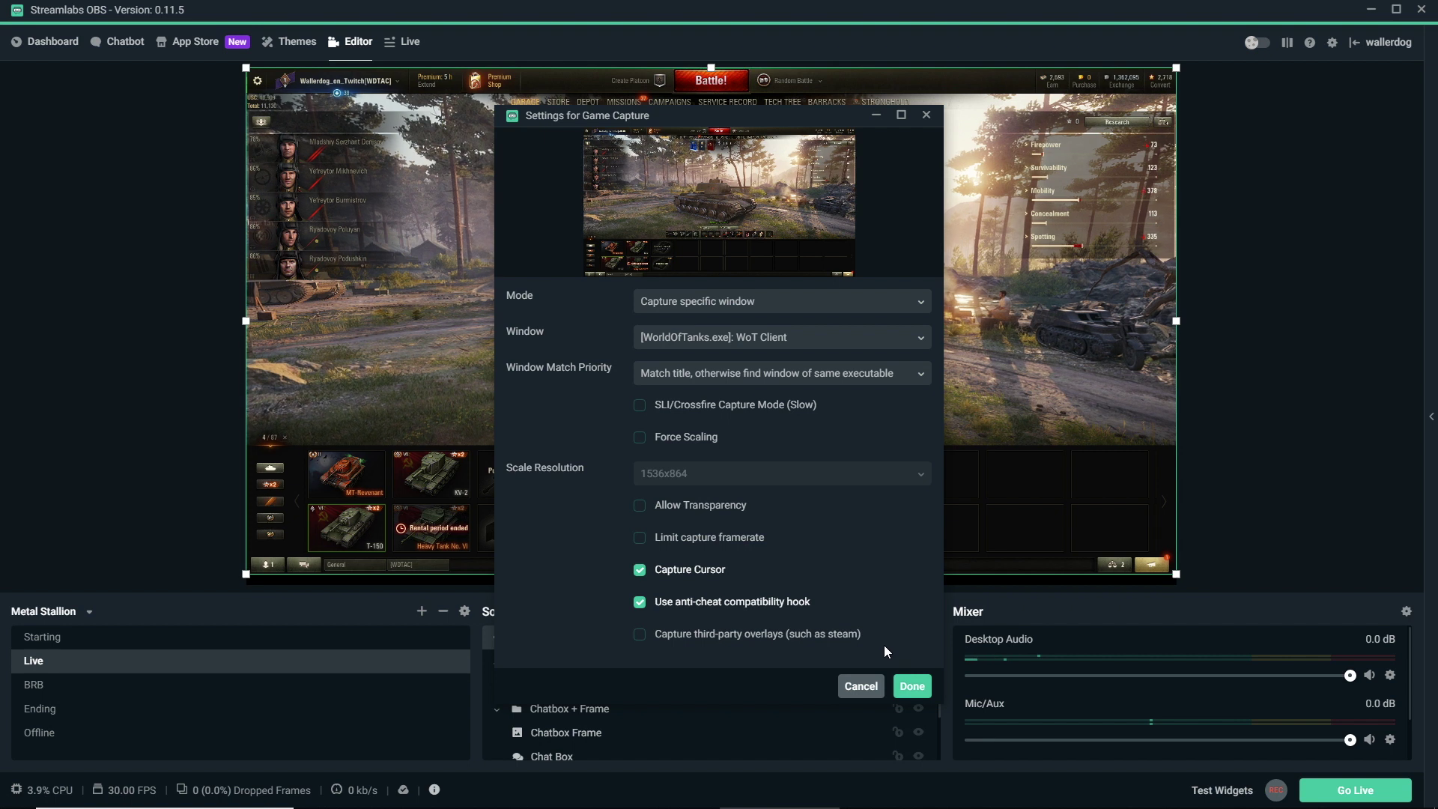
pyautogui.click(911, 685)
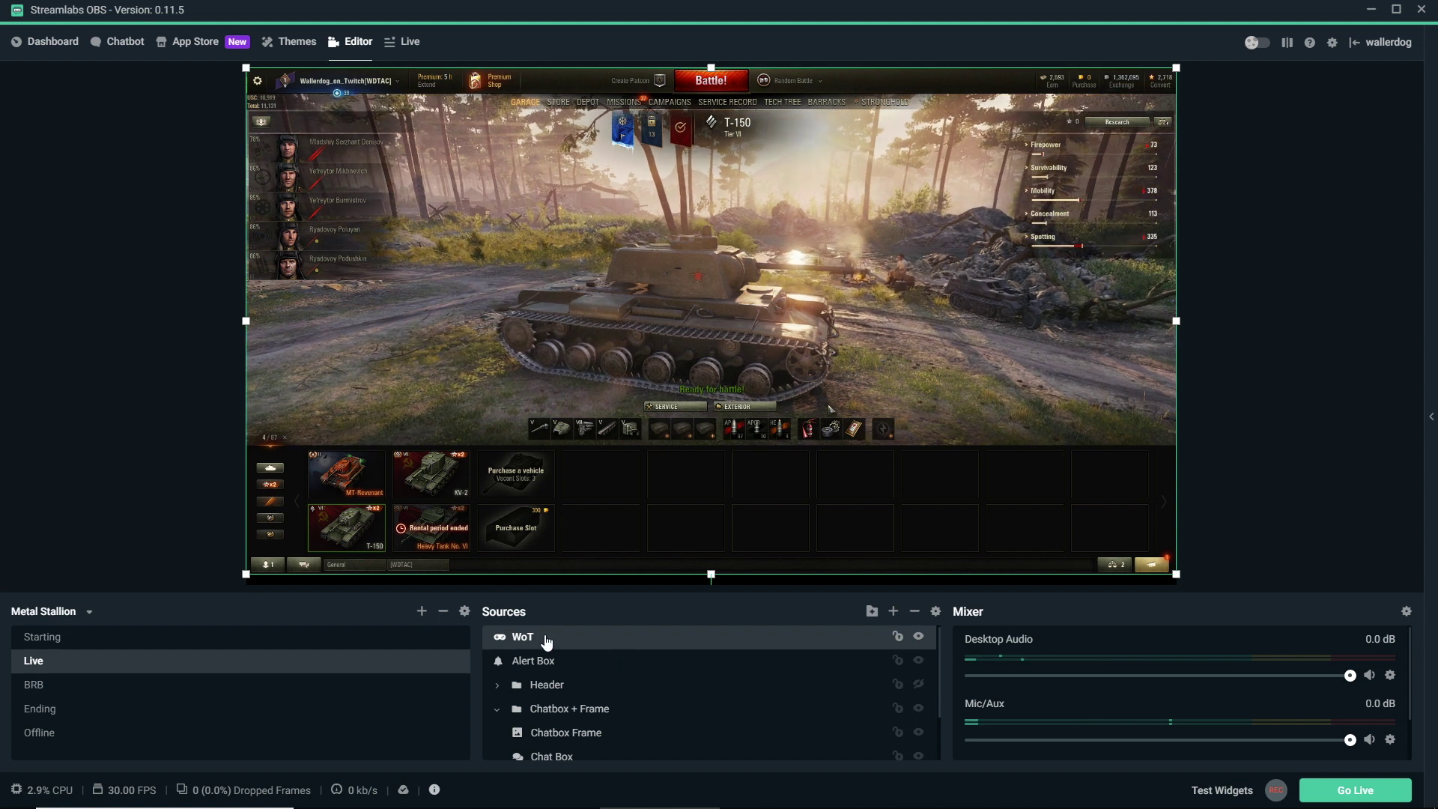
pyautogui.scroll(-3, 568, 741)
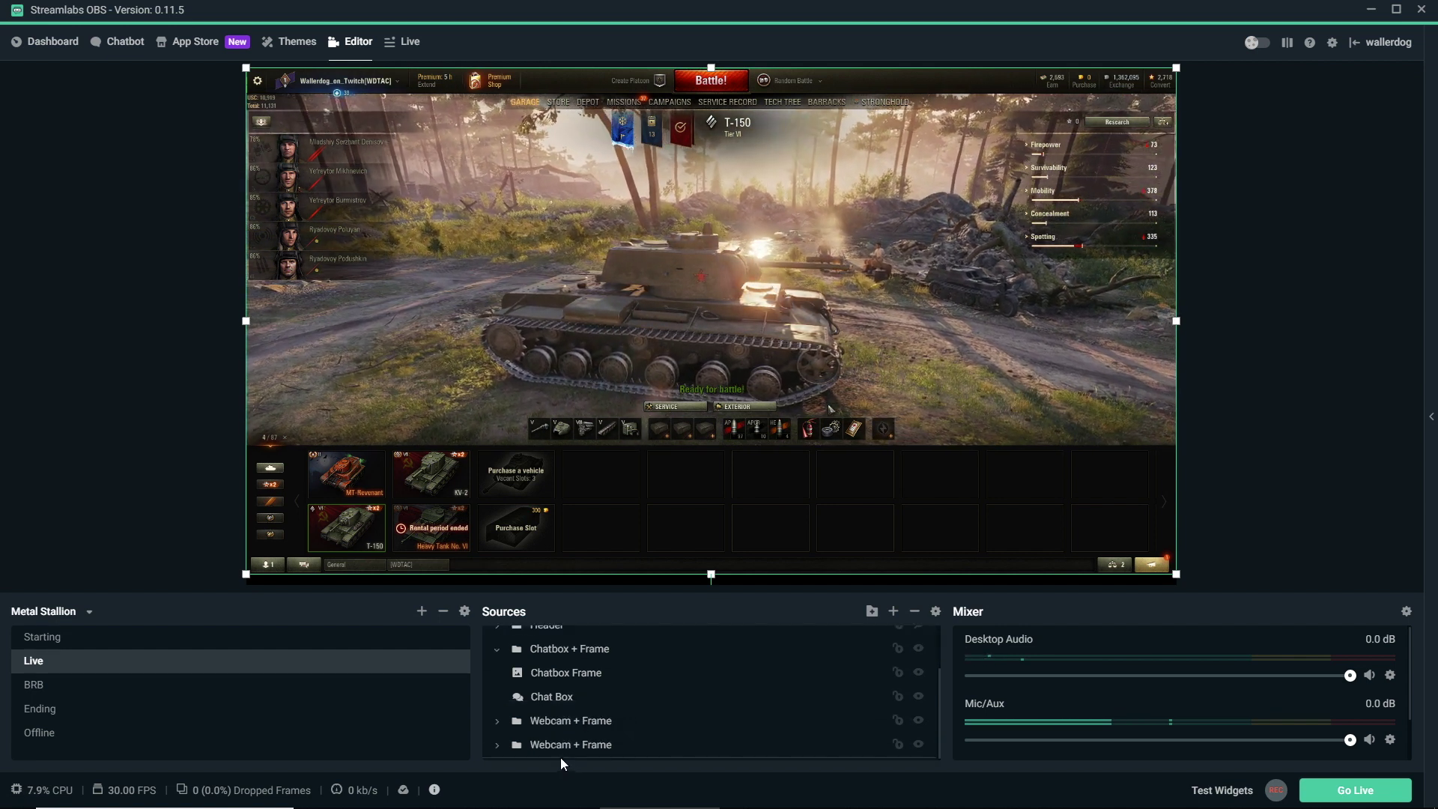
# Move WoT beneath the webcam overlays in Sources, then return from Discord
pyautogui.moveTo(560, 757); pyautogui.dragTo(561, 751)
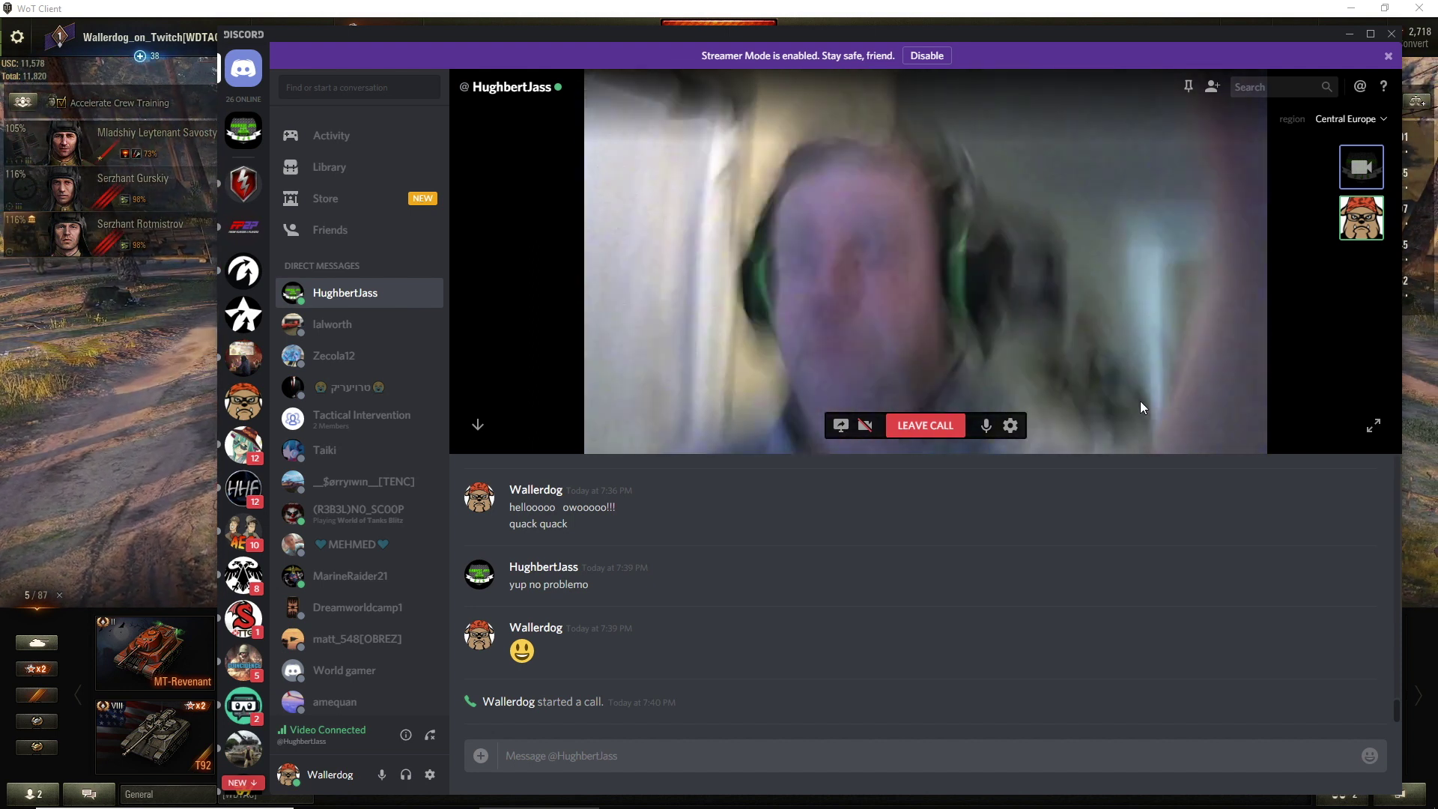
pyautogui.hotkey('alt', 'Tab')
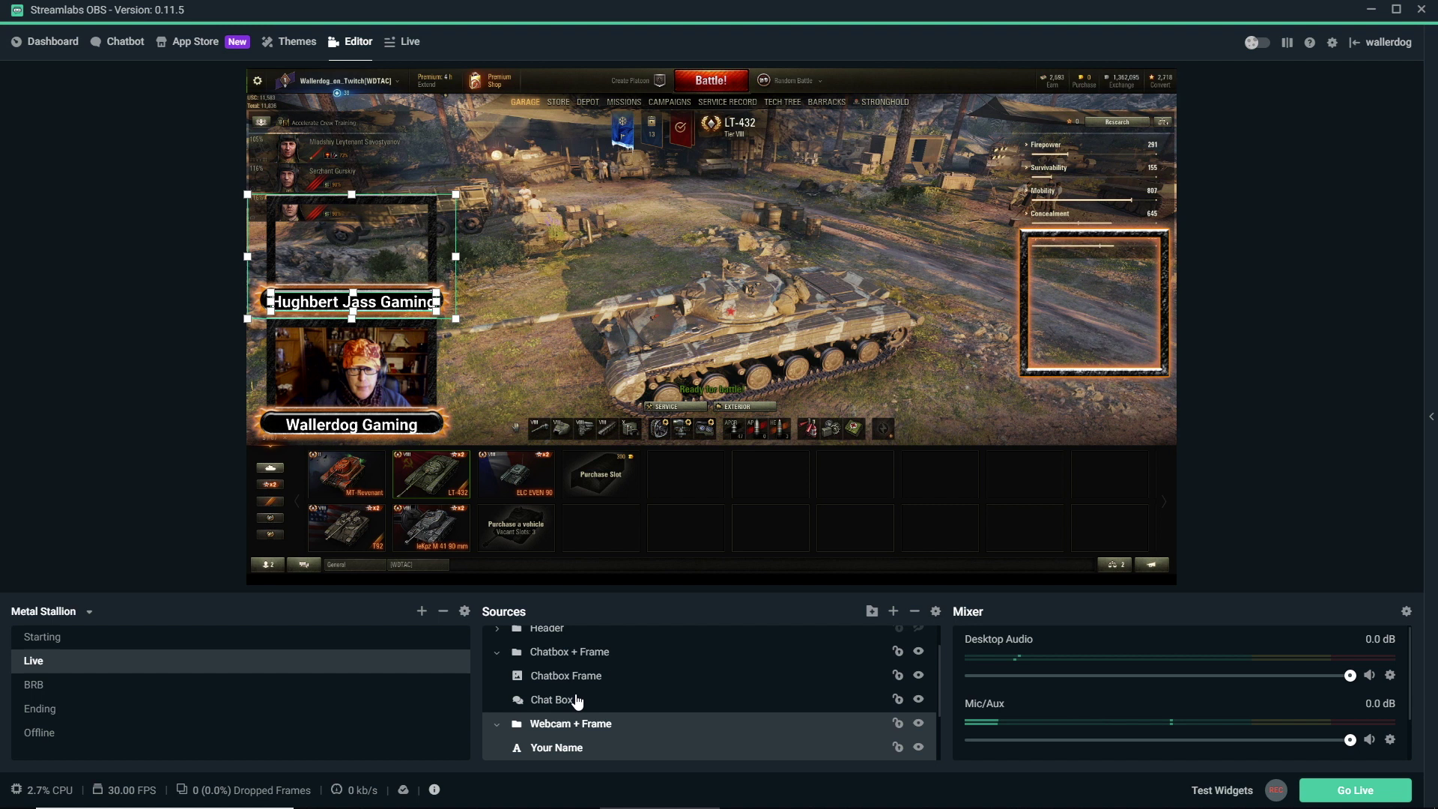
# Start adding a new Window Capture source to the Live scene
pyautogui.click(893, 611)
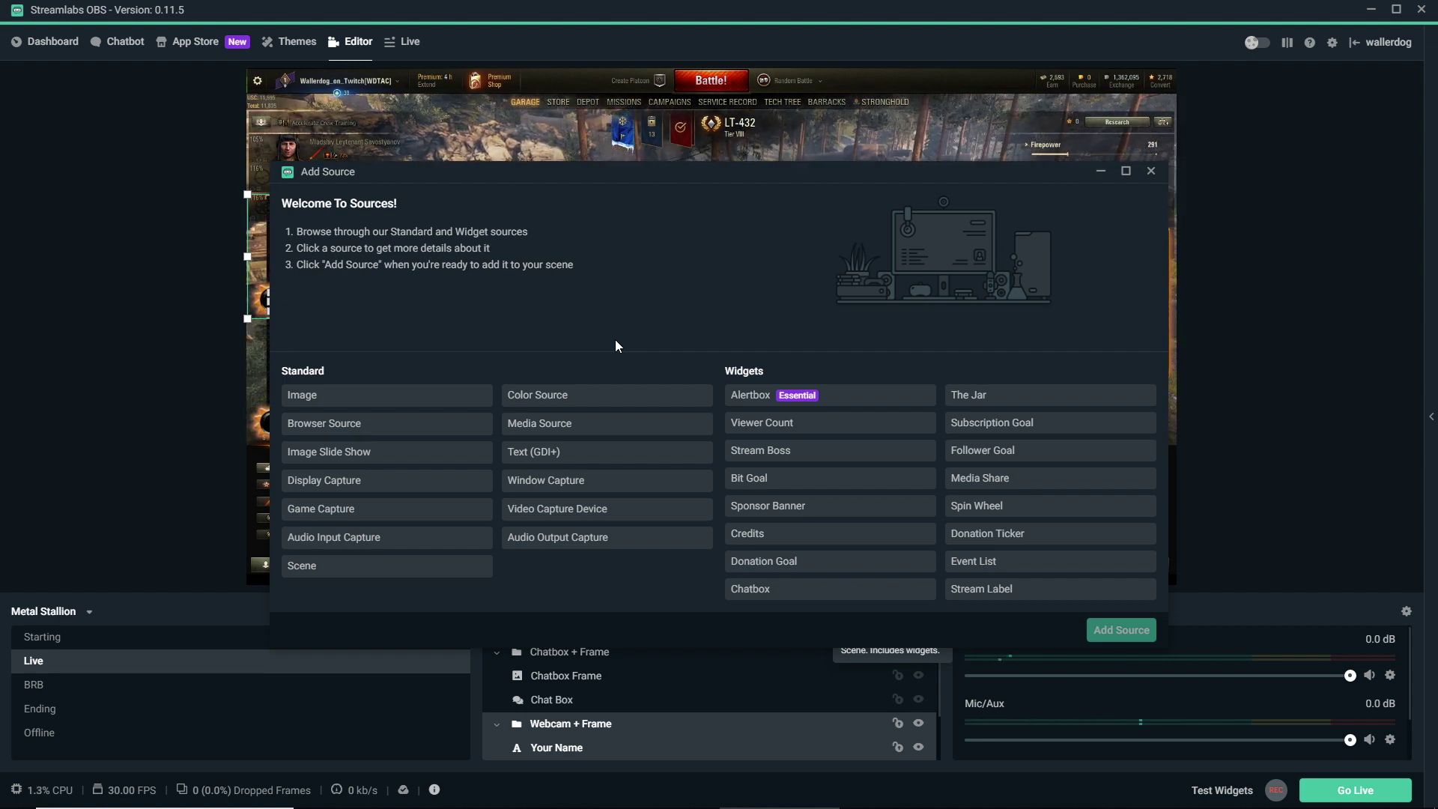
pyautogui.doubleClick(573, 480)
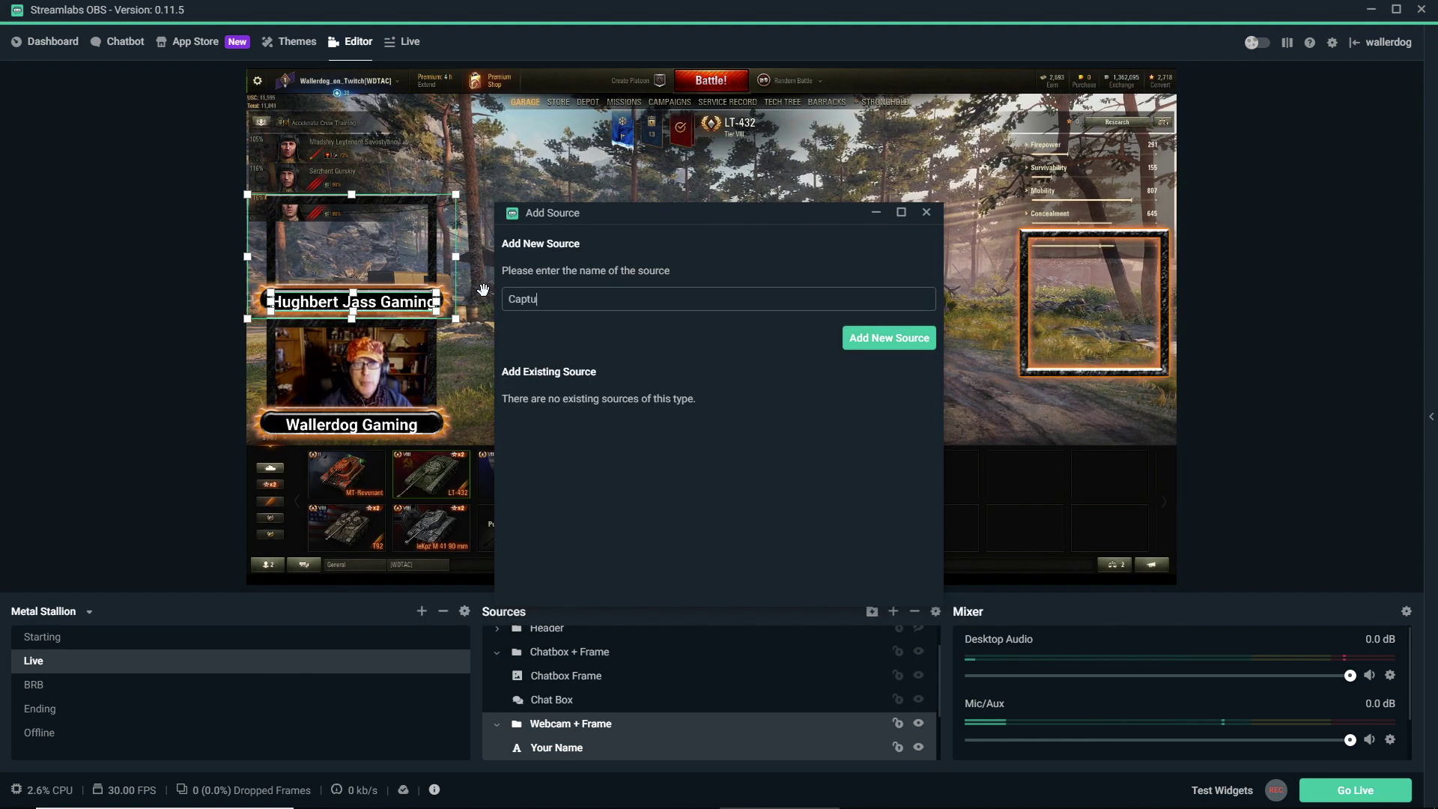
pyautogui.write('ure H')
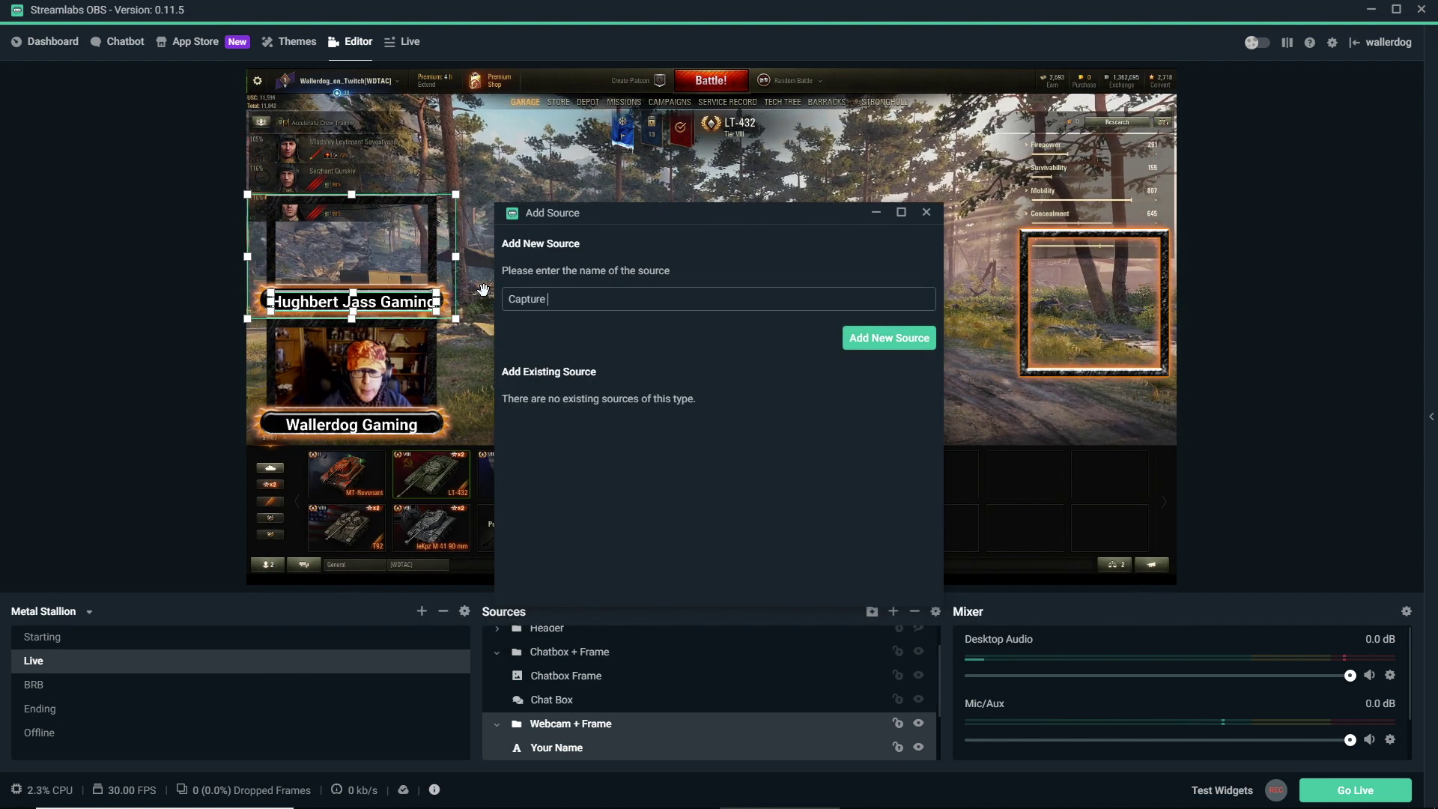
pyautogui.write('ughber')
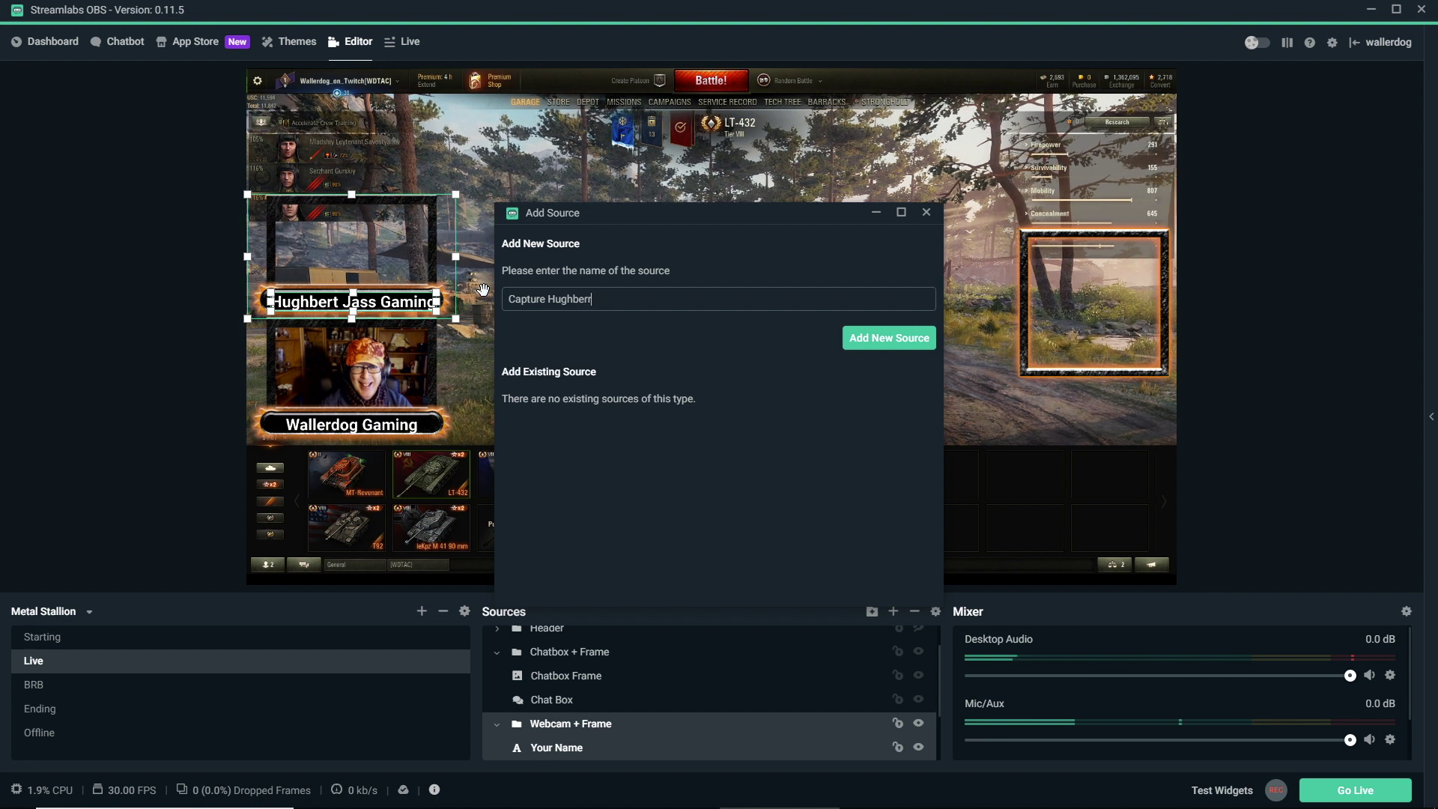
pyautogui.write('t')
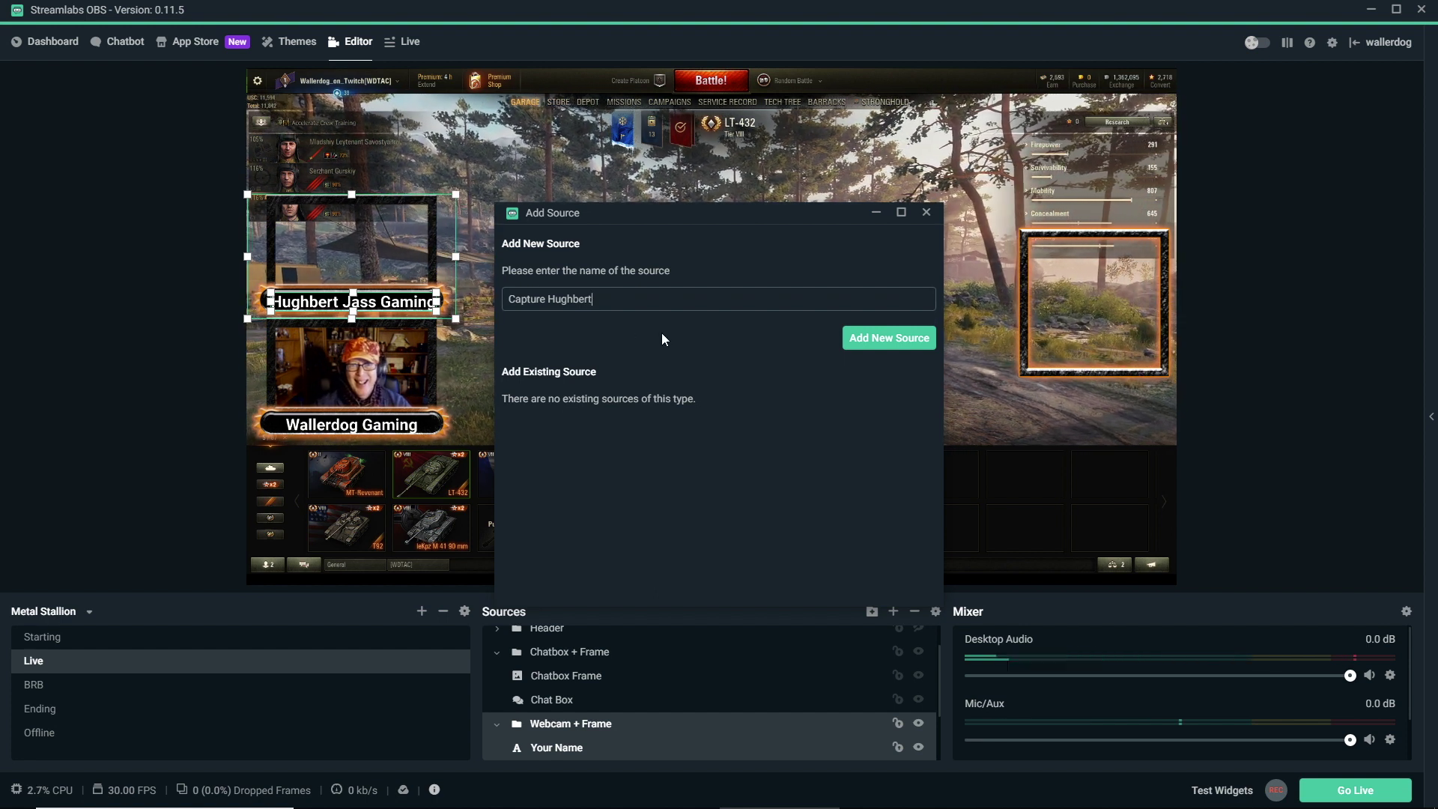
# Create the window capture and point it at the partner's Discord call window
pyautogui.click(865, 337)
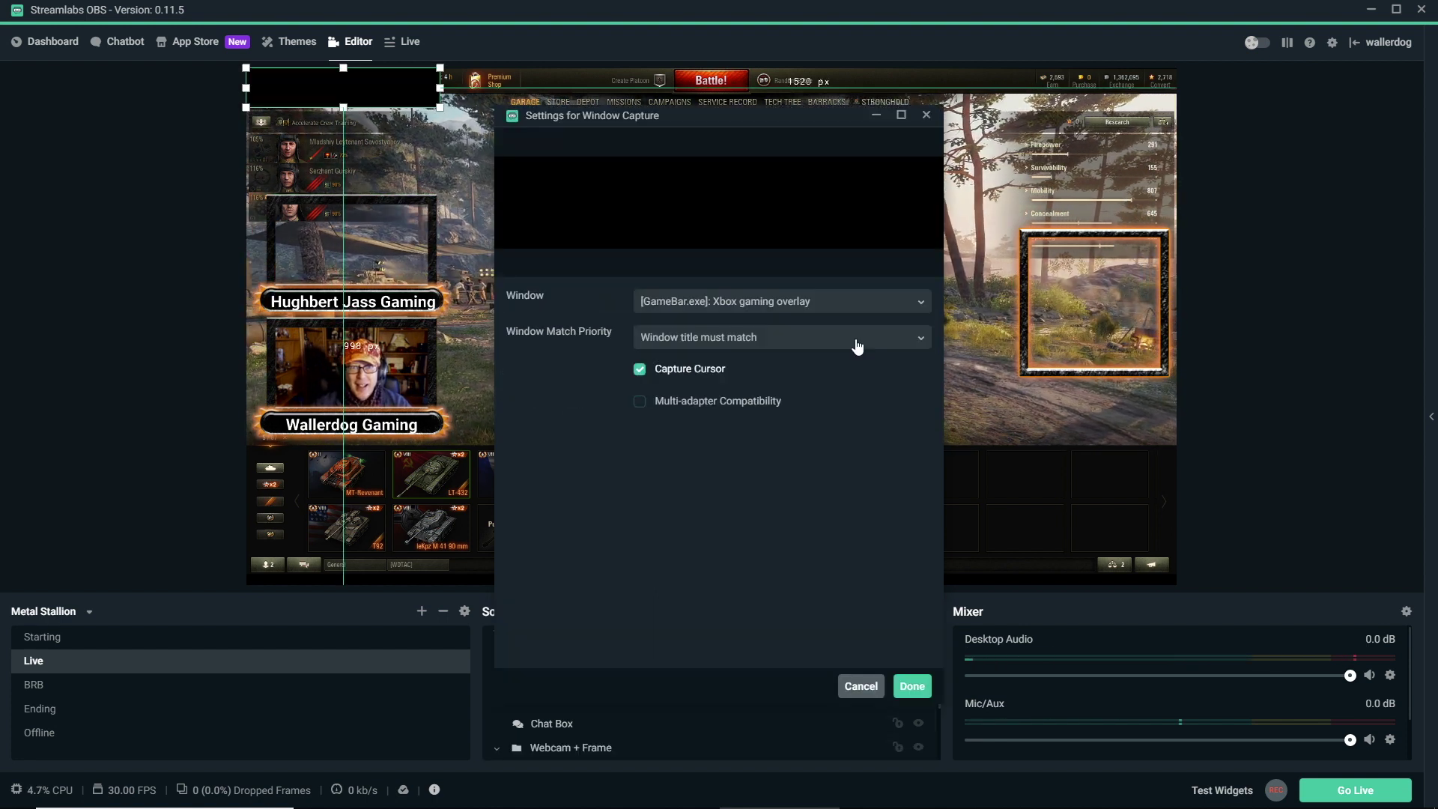
pyautogui.click(821, 301)
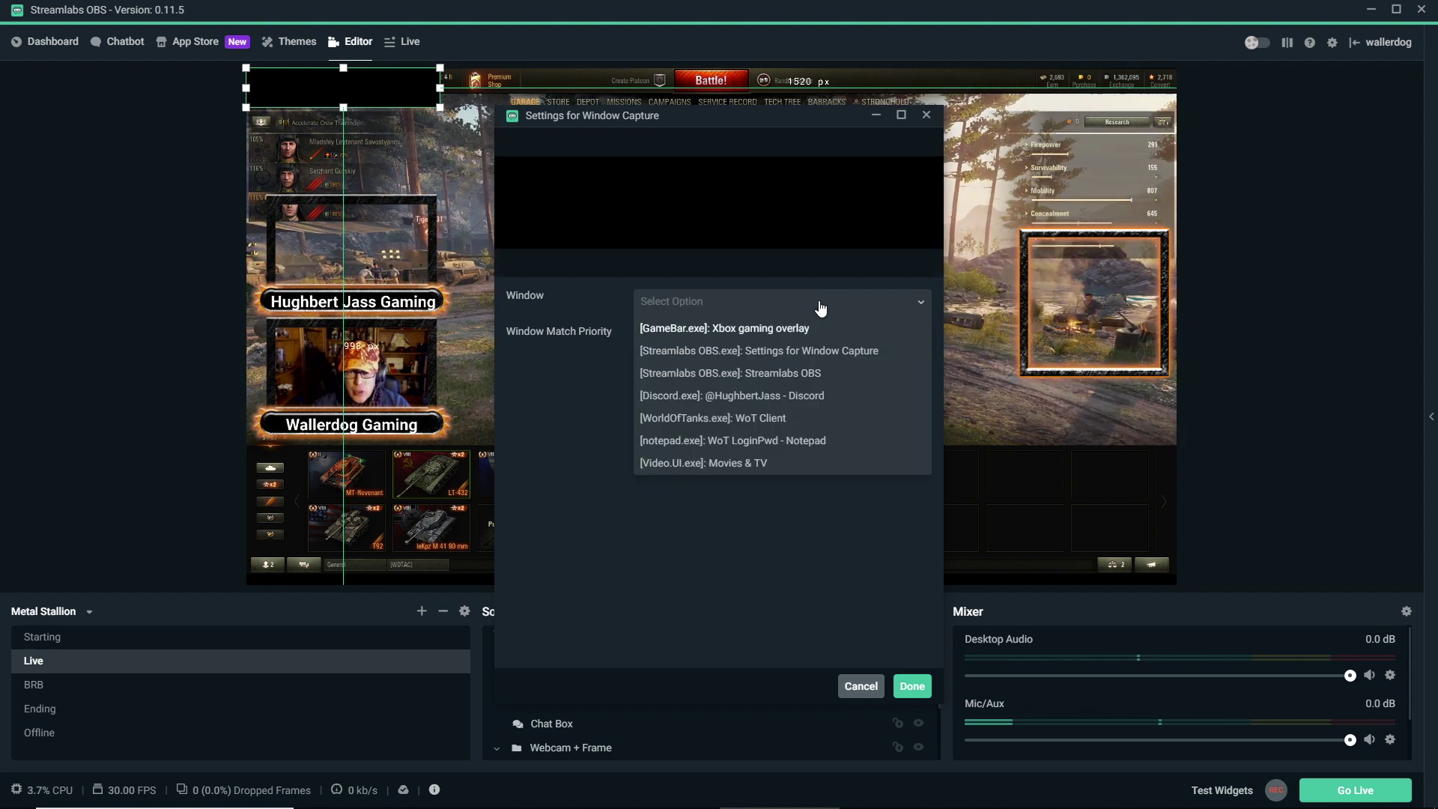
pyautogui.click(732, 395)
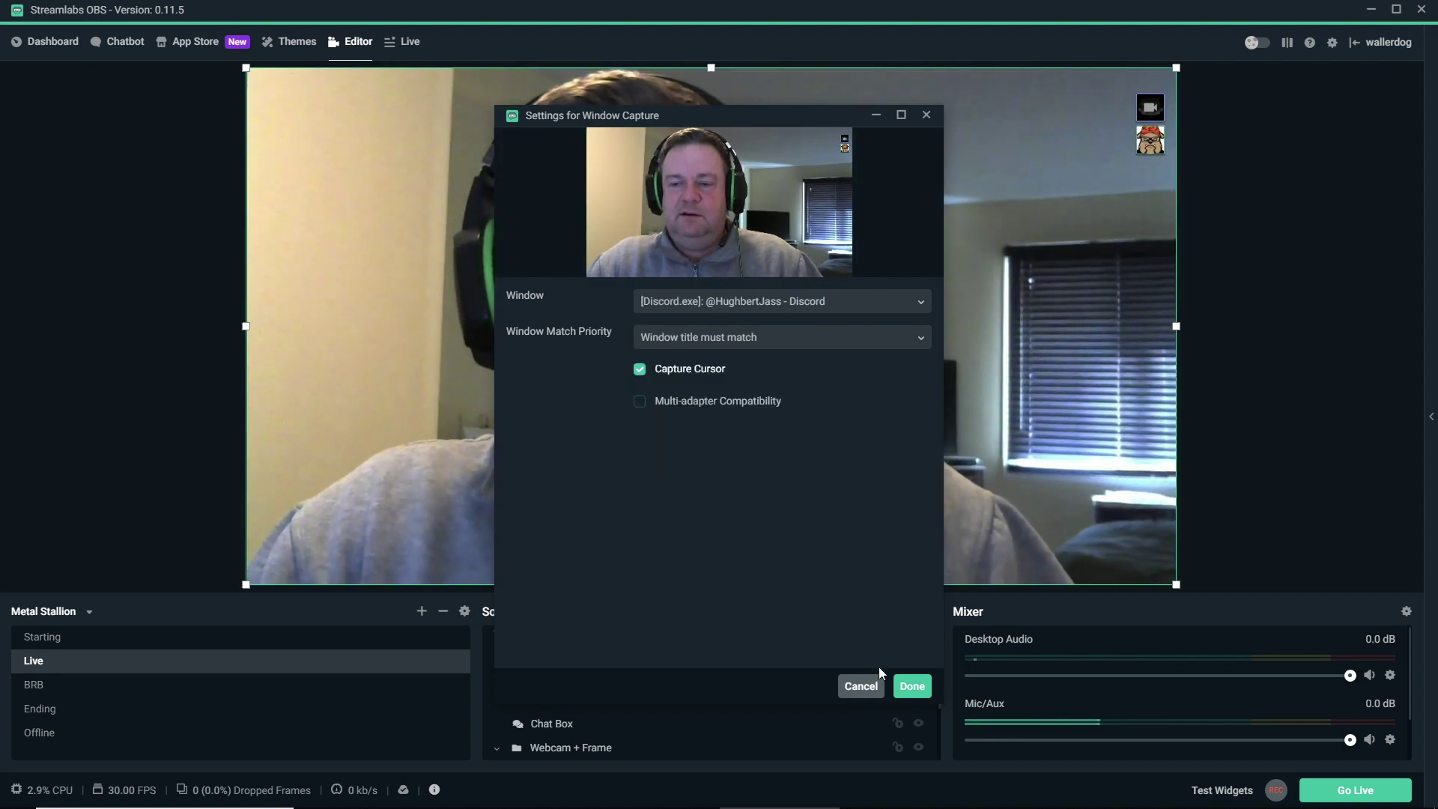
pyautogui.click(910, 686)
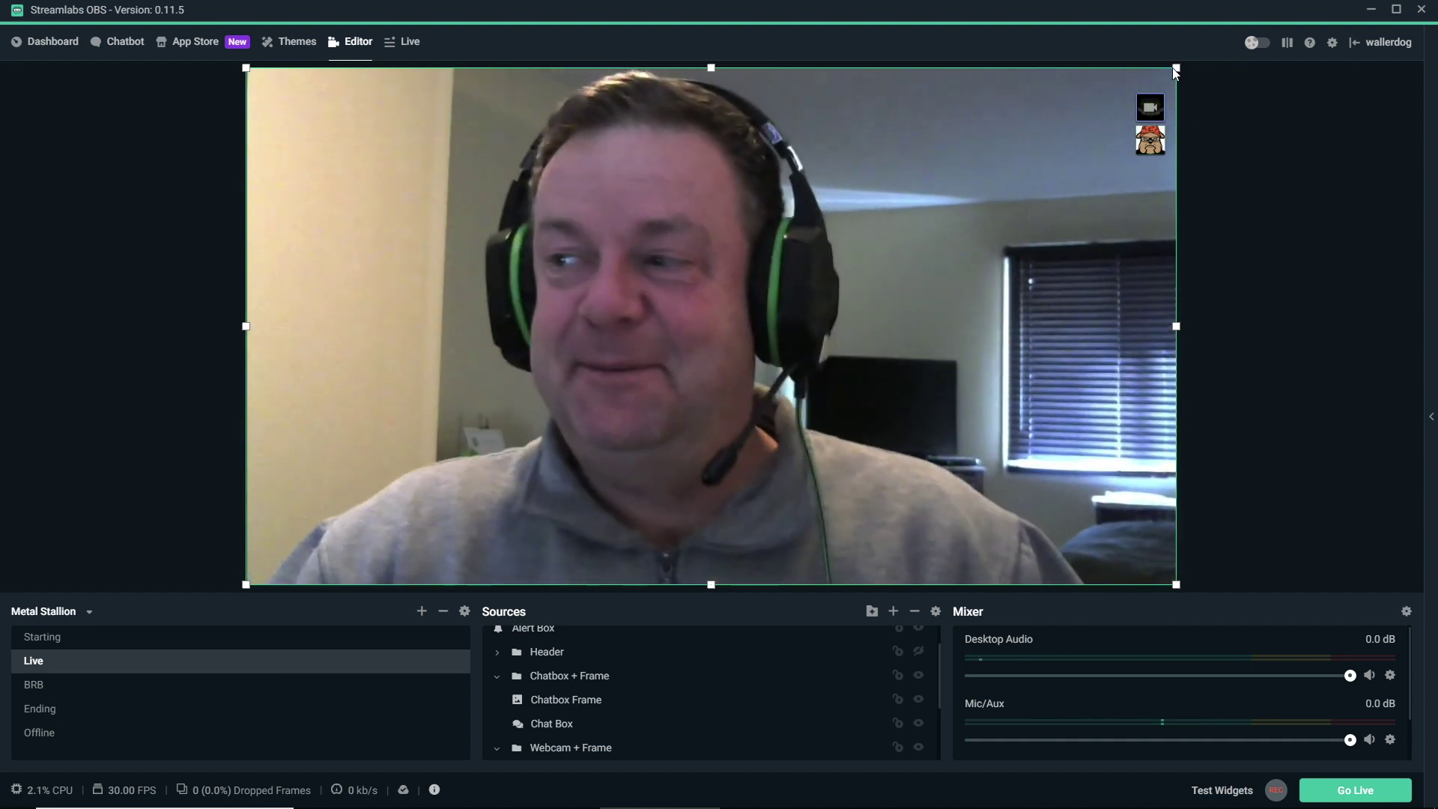
# Shrink the partner's video and position it inside the upper webcam frame
pyautogui.moveTo(1175, 65); pyautogui.dragTo(425, 486)
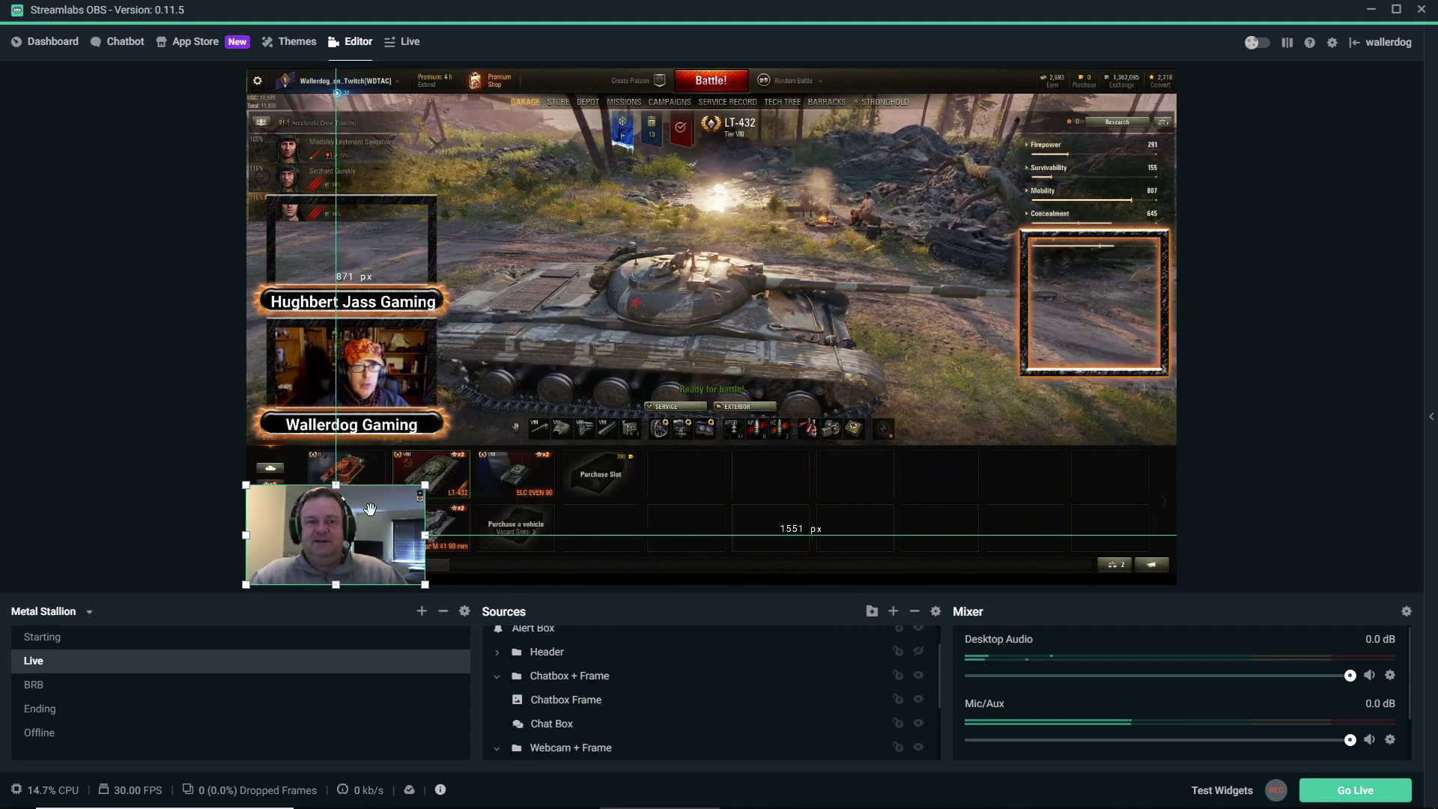
pyautogui.moveTo(380, 543); pyautogui.dragTo(406, 258)
pyautogui.click(438, 260)
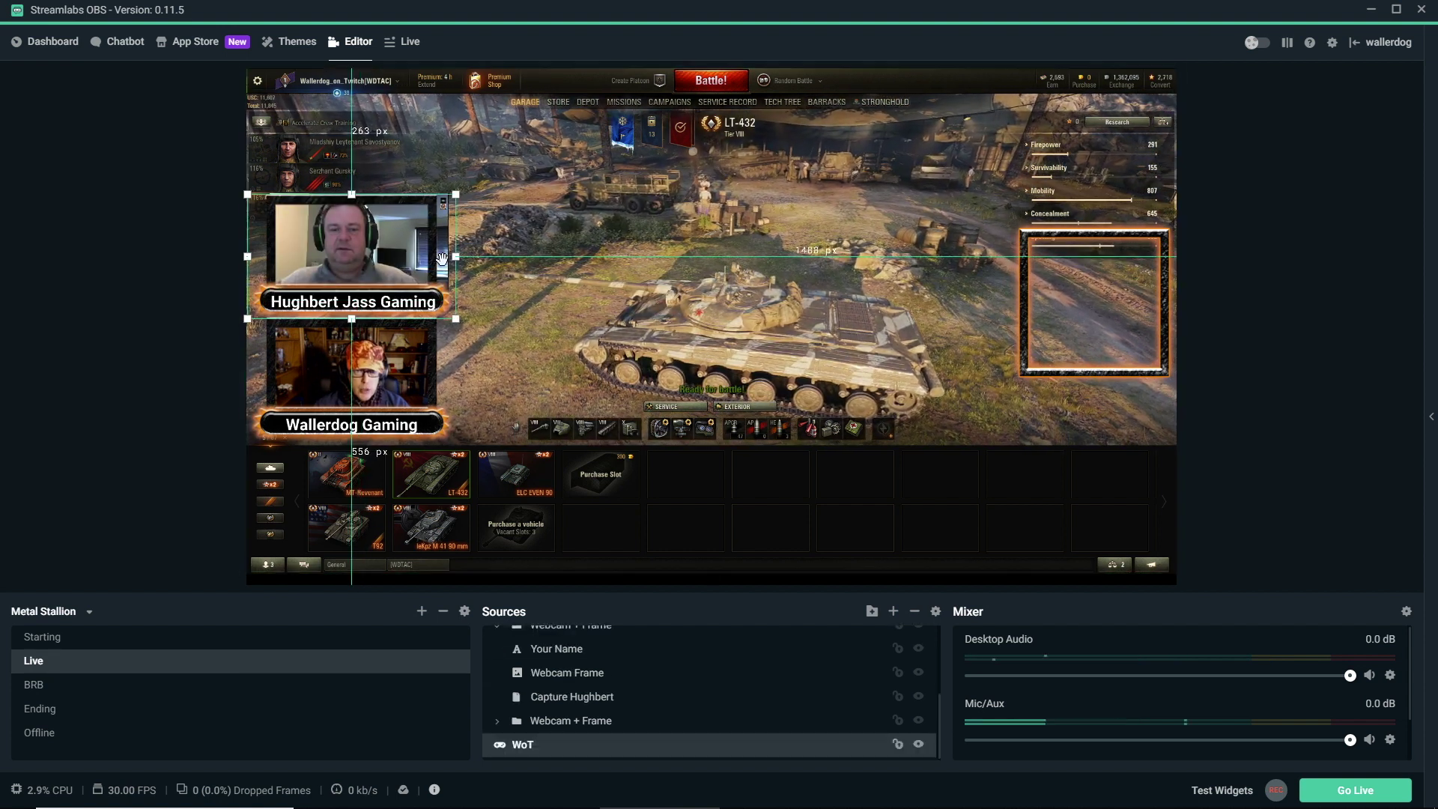
pyautogui.click(456, 234)
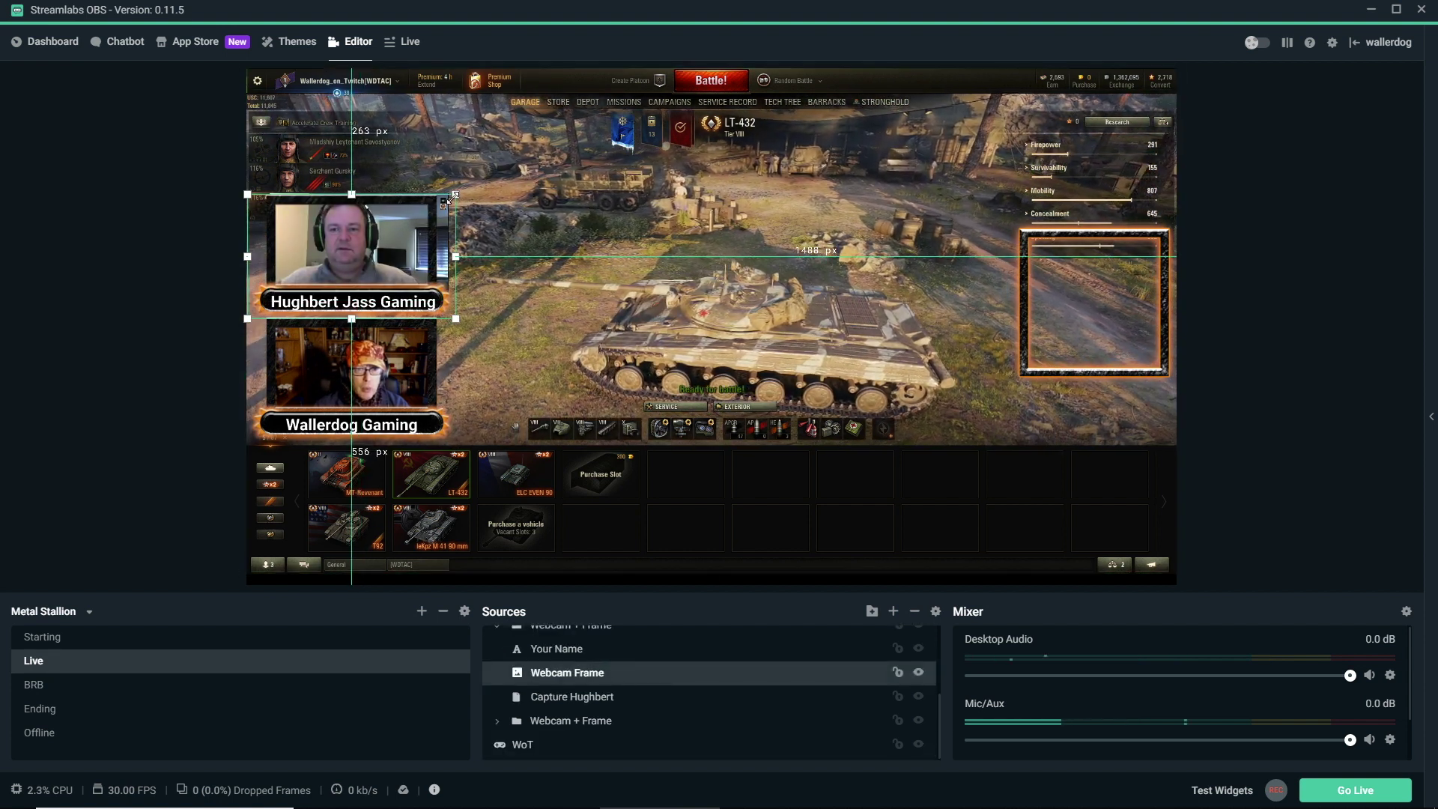
pyautogui.click(450, 200)
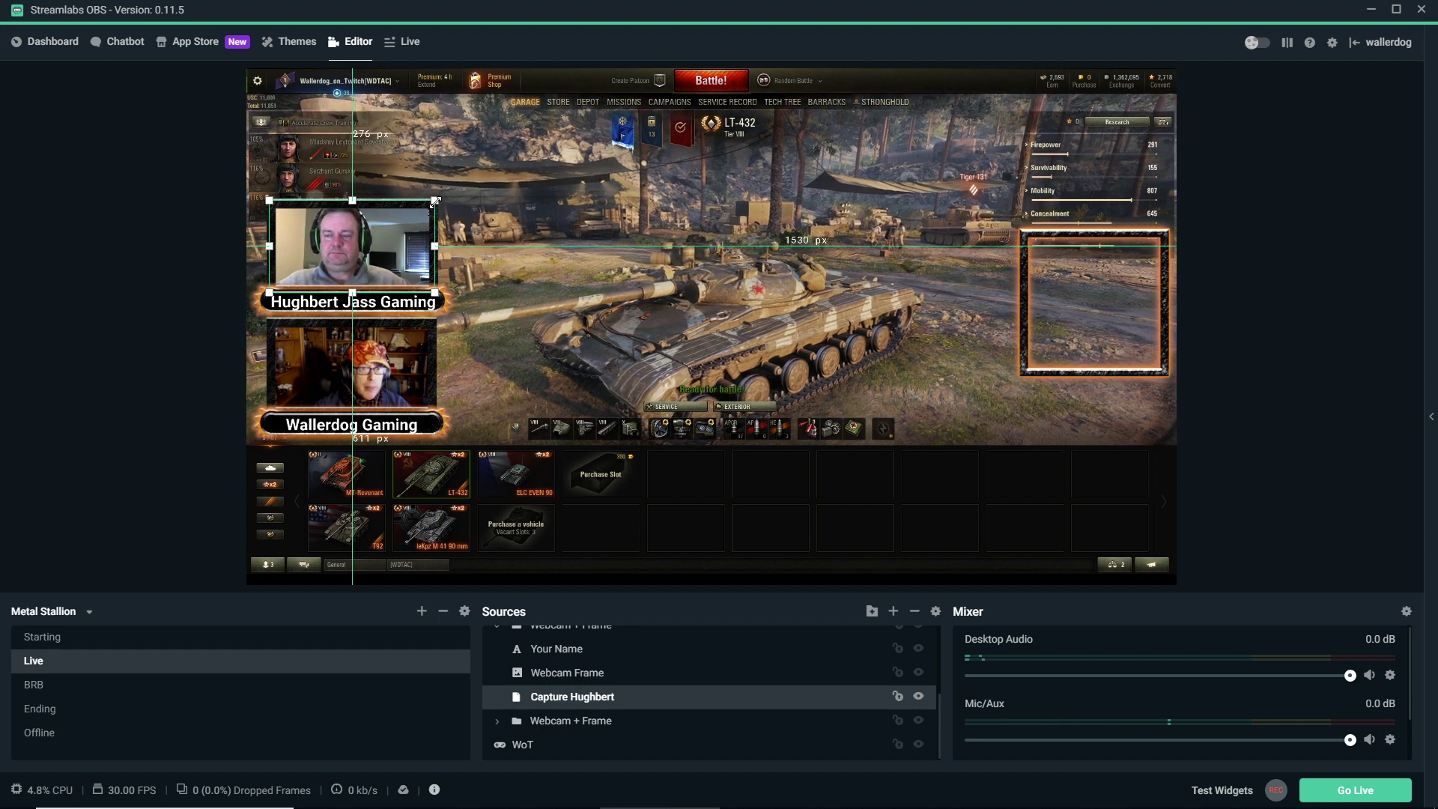
pyautogui.click(506, 295)
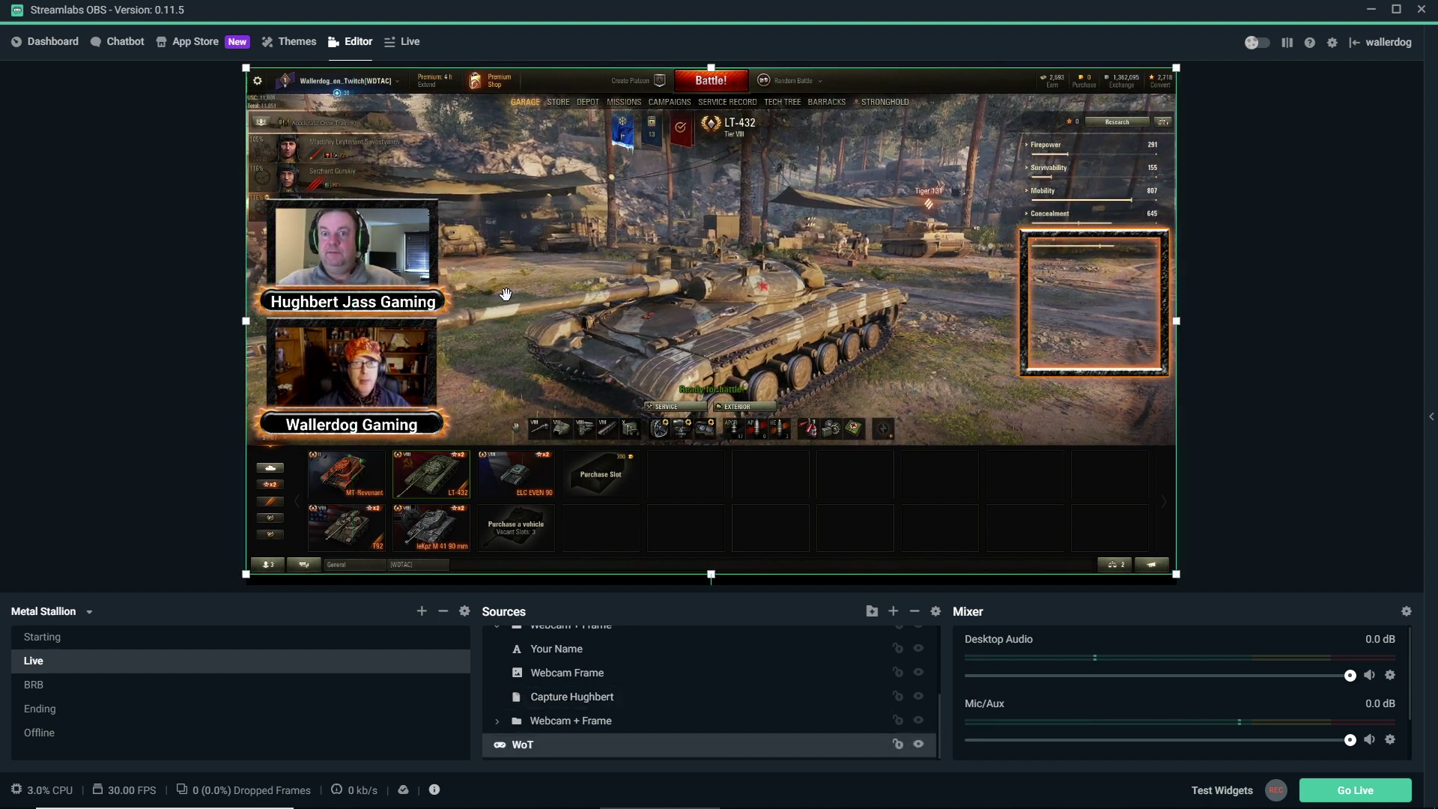